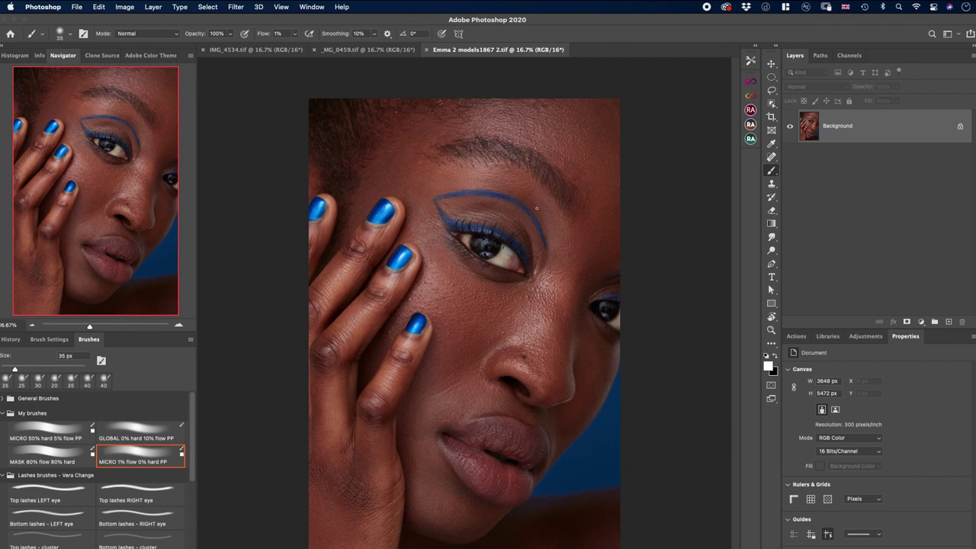
# Duplicate the Background layer and add a new blank layer above the copy.
pyautogui.press('super+plus')
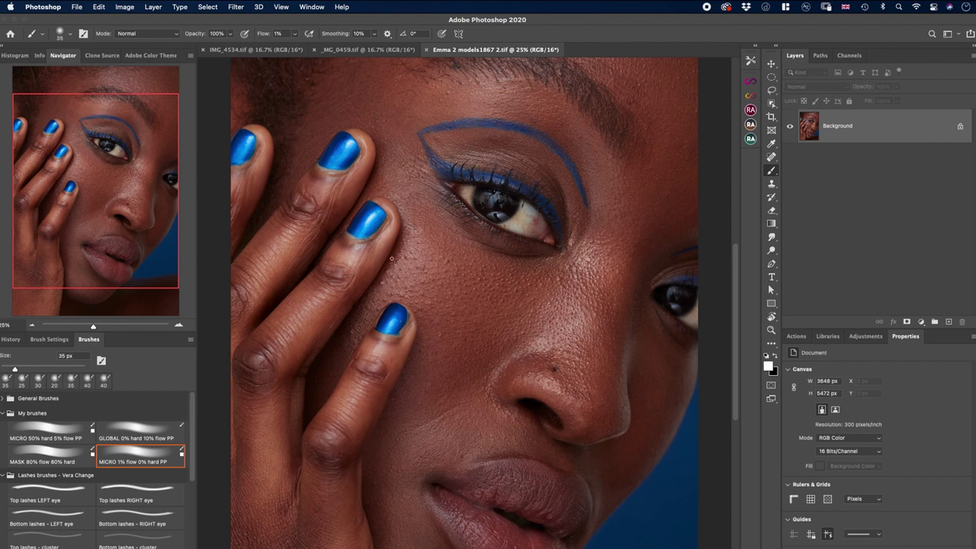
pyautogui.scroll(3, 391, 257)
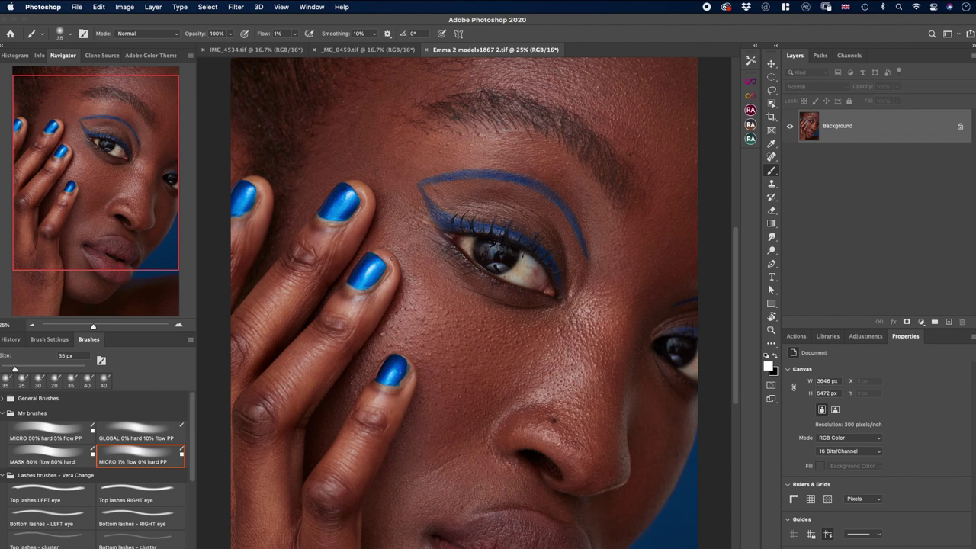
pyautogui.moveTo(951, 143); pyautogui.dragTo(947, 323)
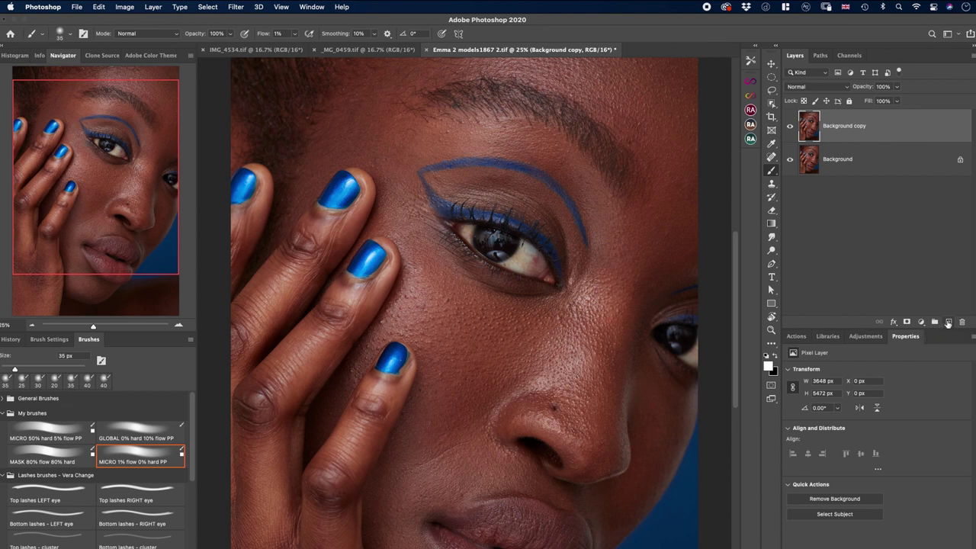
pyautogui.click(948, 322)
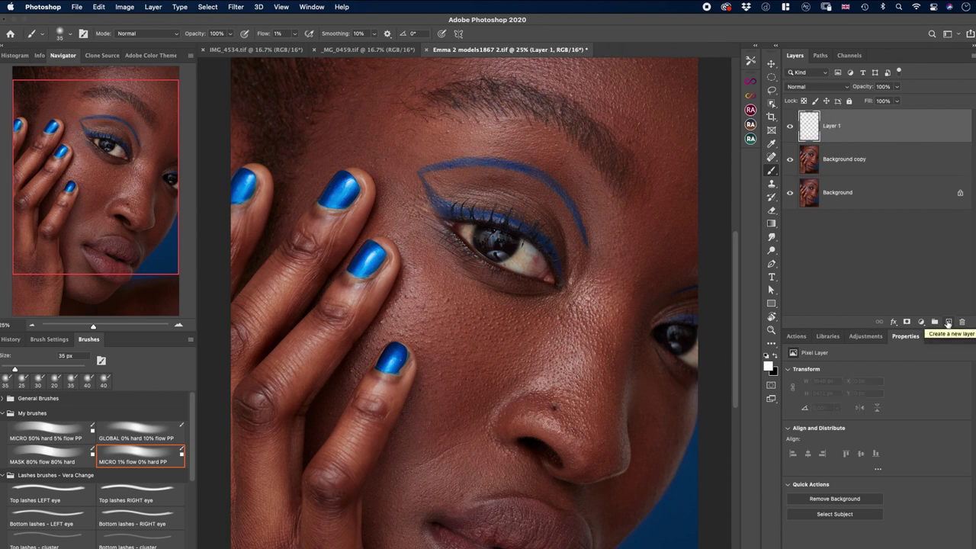
# Clean up blemishes along the fingernail edges on the blank layer with the Spot Healing Brush at size 15.
pyautogui.click(771, 158)
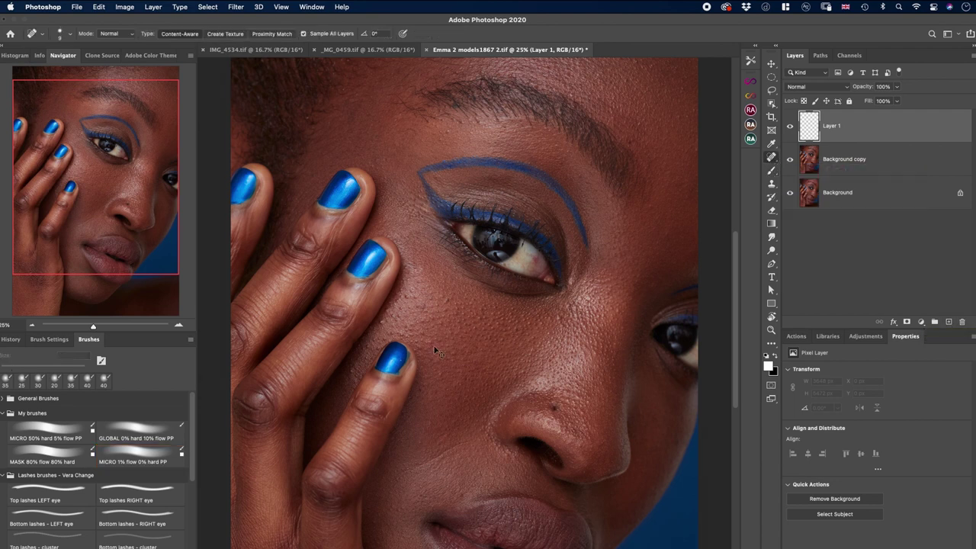
pyautogui.scroll(1, 433, 347)
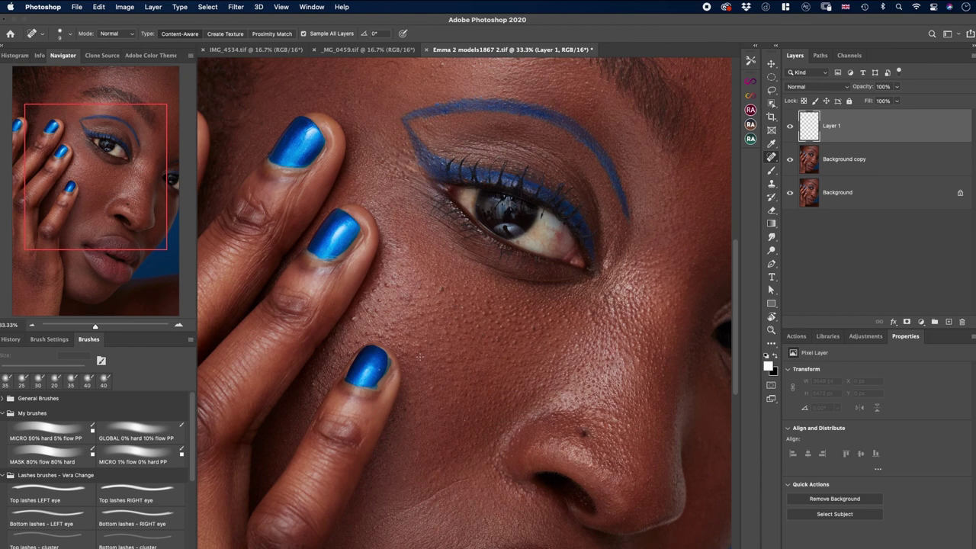
pyautogui.press(']')
pyautogui.press('[')
pyautogui.moveTo(346, 387); pyautogui.dragTo(345, 377)
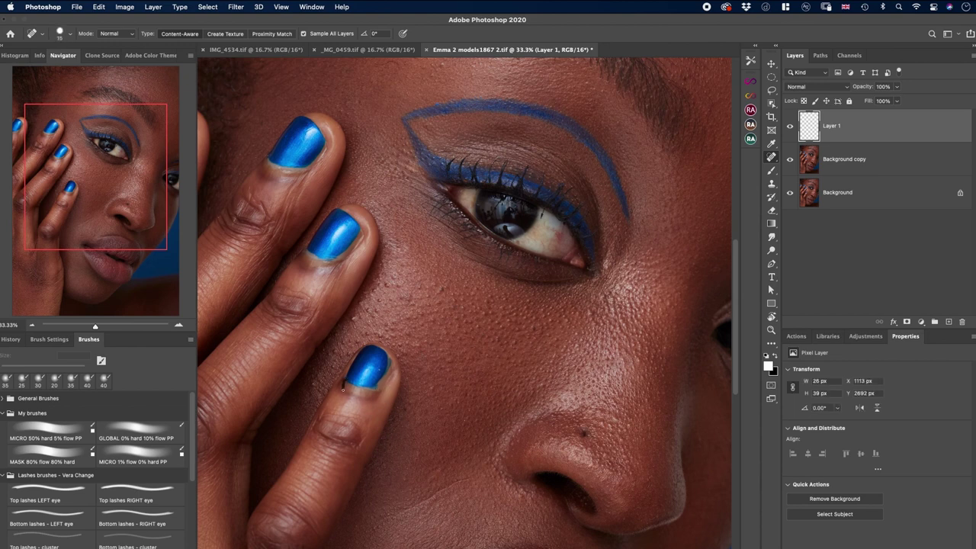
pyautogui.click(337, 259)
pyautogui.moveTo(361, 237); pyautogui.dragTo(352, 243)
pyautogui.moveTo(325, 152); pyautogui.dragTo(319, 160)
pyautogui.click(268, 159)
pyautogui.moveTo(285, 218); pyautogui.dragTo(395, 211)
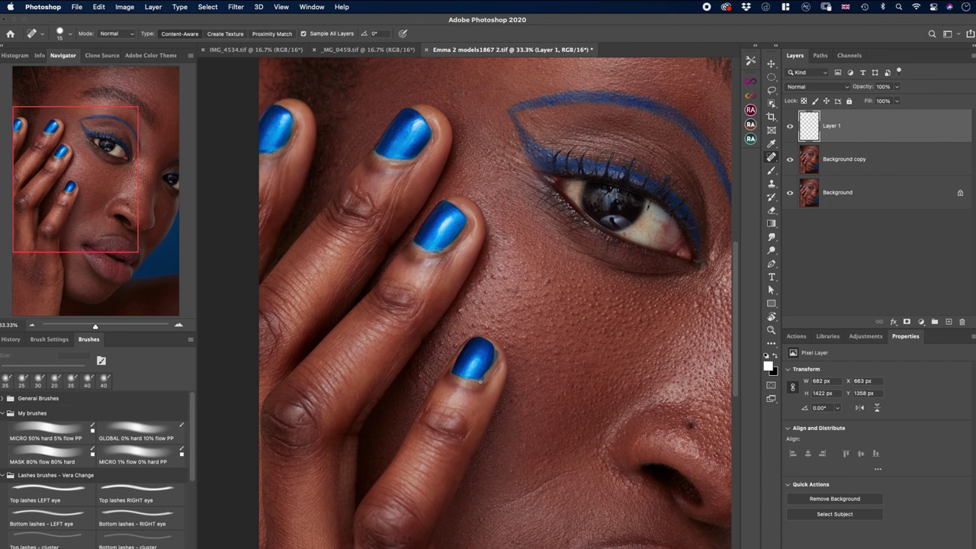
# Switch to the Clone Stamp with a 25 px brush, sampling from Current & Below.
pyautogui.press('s')
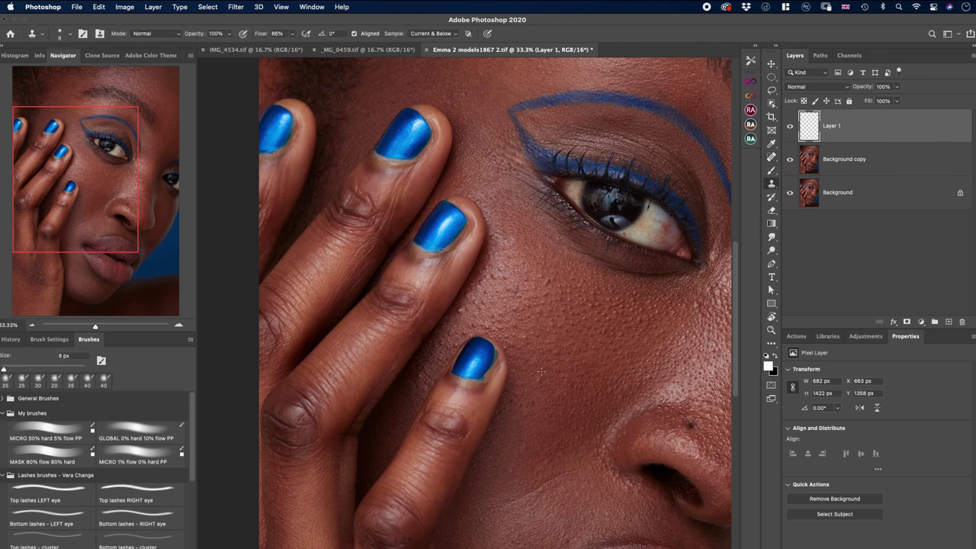
pyautogui.press(']')
pyautogui.press(']')
pyautogui.press(']')
pyautogui.press(']')
pyautogui.click(433, 34)
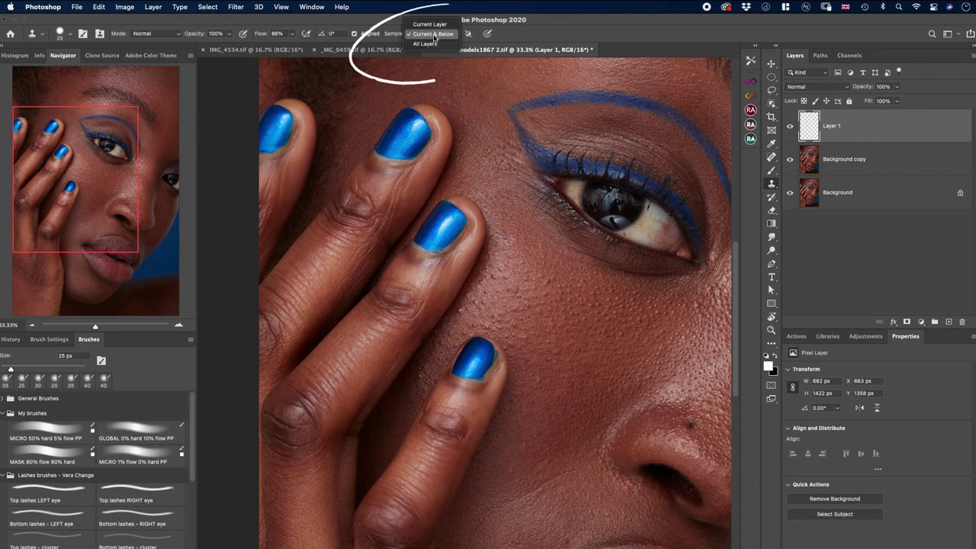
pyautogui.click(448, 35)
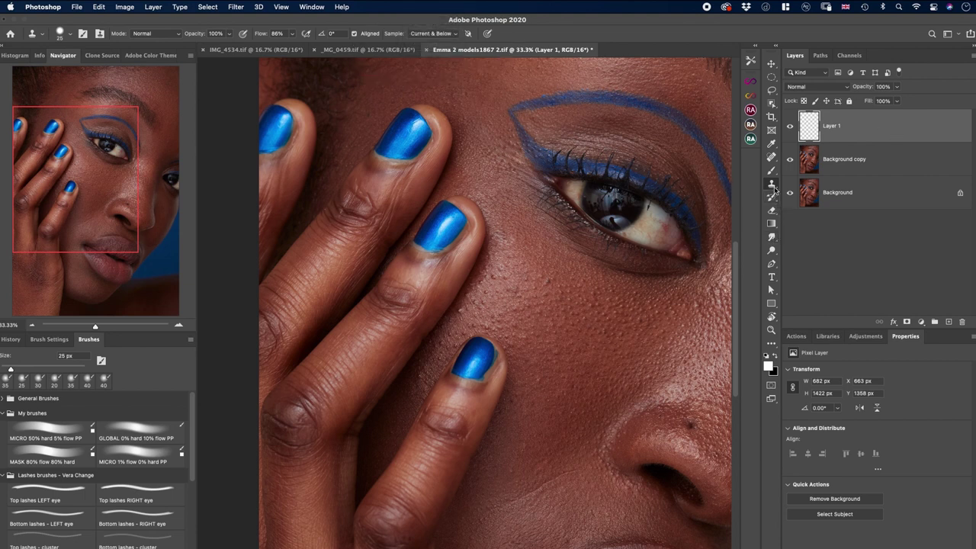
# Clone clean areas over the uneven edges of the blue nails with a 30 px Clone Stamp brush.
pyautogui.press(']')
pyautogui.keyDown('alt'); pyautogui.click(462, 221); pyautogui.keyUp('alt')
pyautogui.moveTo(489, 372); pyautogui.dragTo(489, 362)
pyautogui.moveTo(429, 136); pyautogui.dragTo(407, 161)
pyautogui.moveTo(292, 117); pyautogui.dragTo(278, 152)
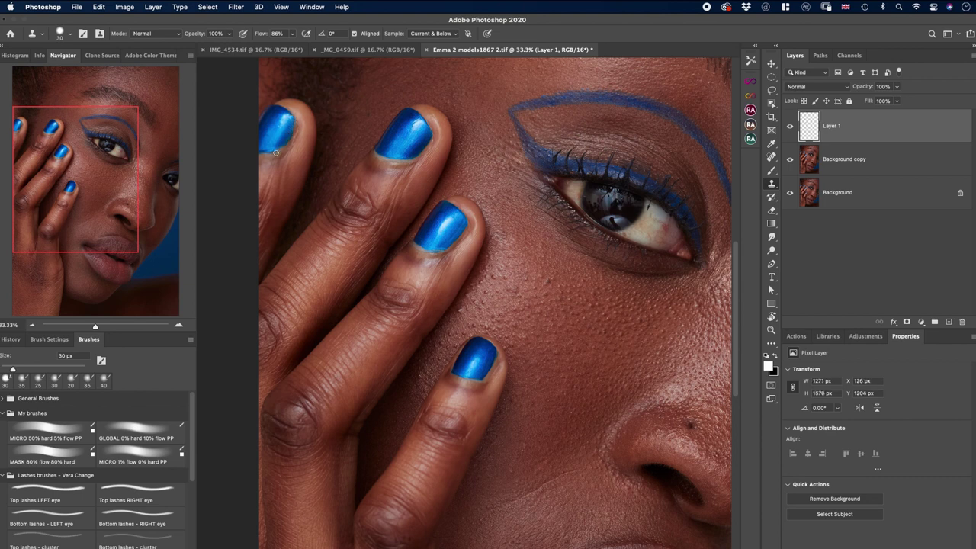
pyautogui.moveTo(287, 114)
pyautogui.mouseDown()
pyautogui.moveTo(296, 124)
pyautogui.moveTo(291, 115)
pyautogui.mouseUp()
pyautogui.hotkey('ctrl', 'z')
pyautogui.click(288, 114)
pyautogui.moveTo(260, 158); pyautogui.dragTo(281, 149)
# Create a new layer in Soft Light mode filled with the neutral 50% gray.
pyautogui.click(154, 9)
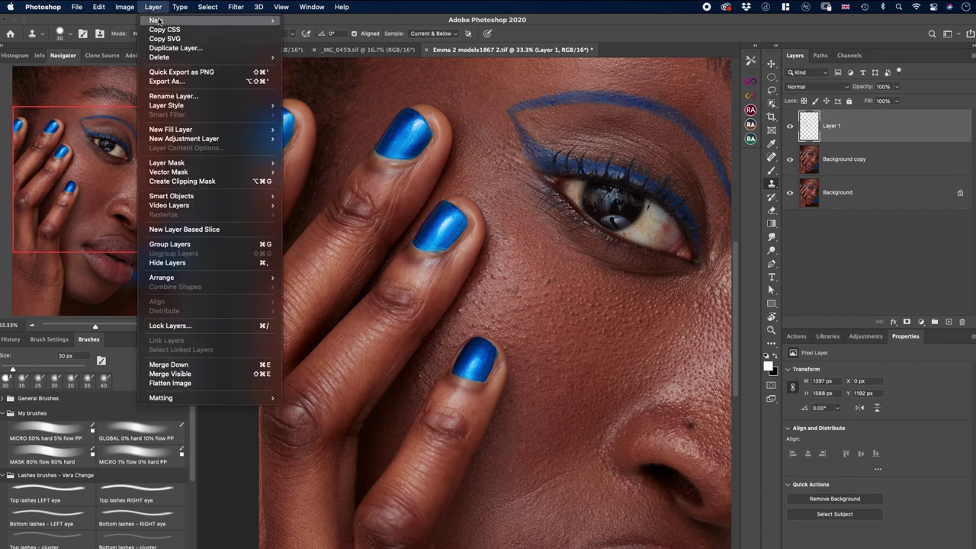
pyautogui.moveTo(159, 22)
pyautogui.click(293, 21)
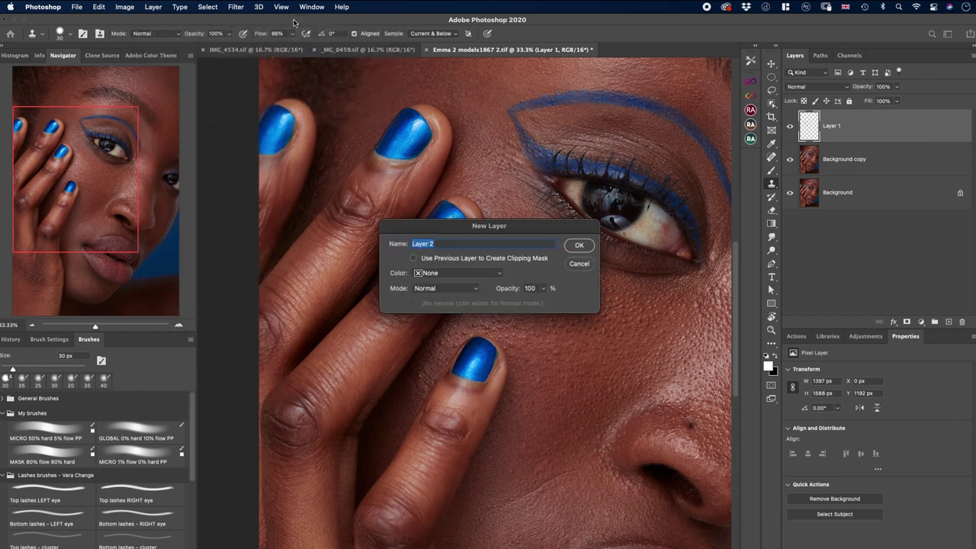
pyautogui.click(432, 293)
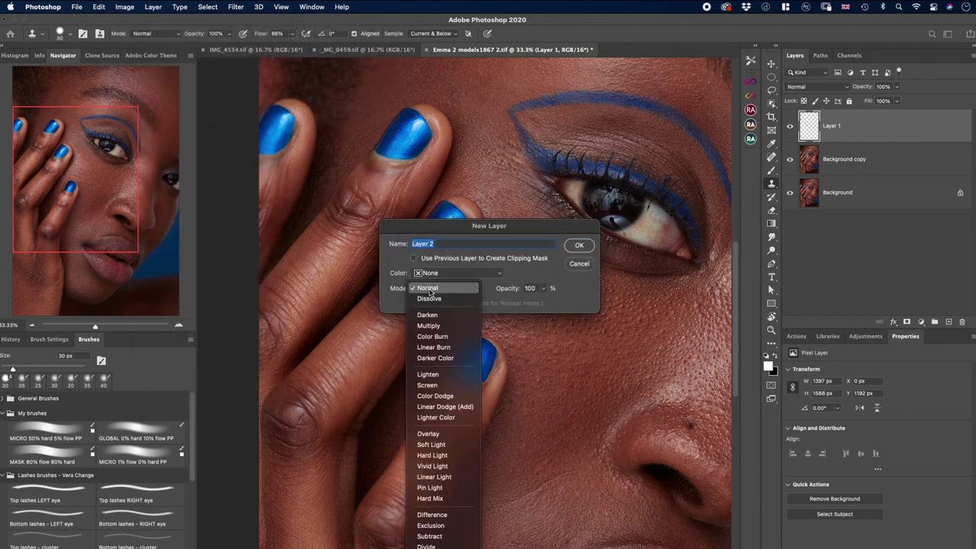
pyautogui.click(433, 445)
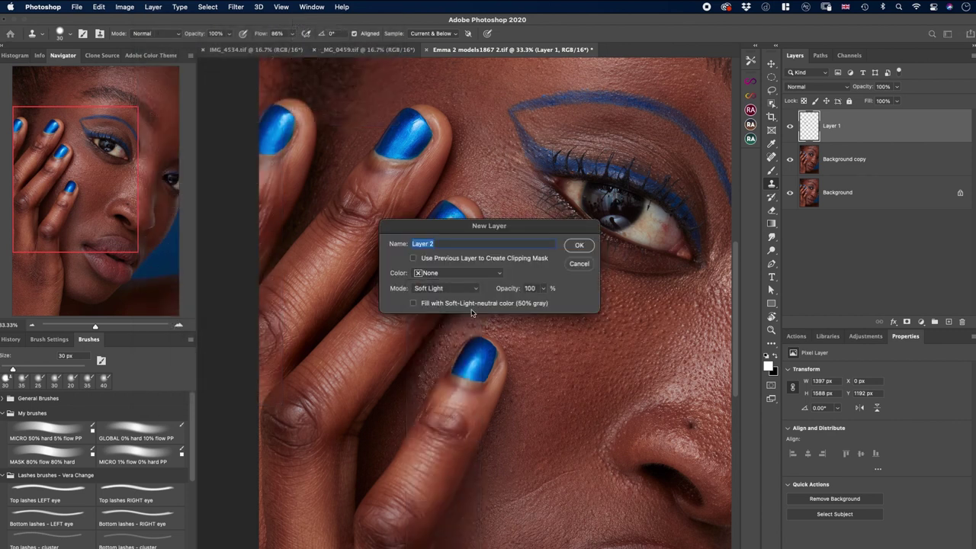
pyautogui.click(413, 303)
pyautogui.click(577, 244)
# Dodge and burn the nails on the gray layer with a 20 px, 1% flow brush, using white and black.
pyautogui.click(775, 170)
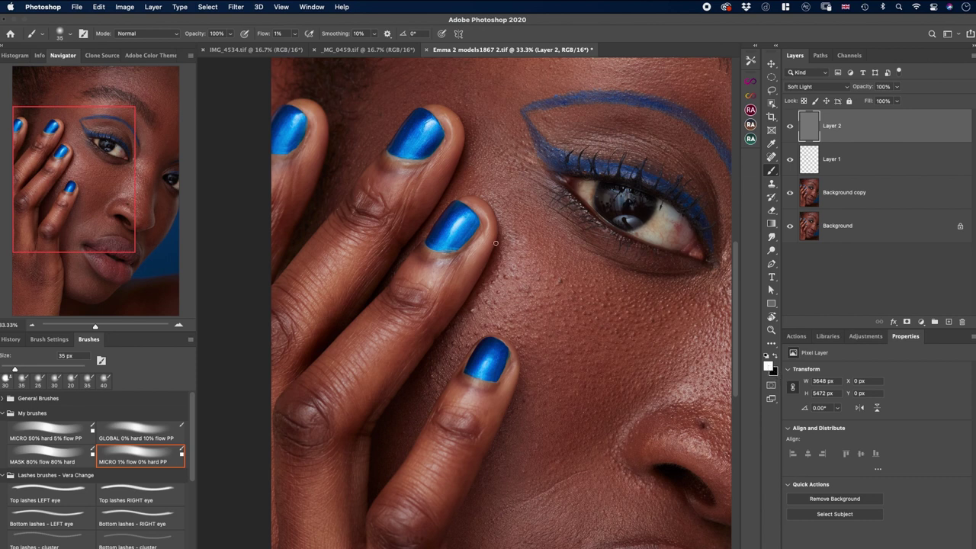
pyautogui.press('[')
pyautogui.moveTo(471, 226); pyautogui.dragTo(456, 242)
pyautogui.press('x')
pyautogui.moveTo(280, 151); pyautogui.dragTo(445, 168)
# Group Layer 1 and Layer 2, and stamp all visible layers onto a new layer above the group.
pyautogui.keyDown('shift'); pyautogui.click(914, 164); pyautogui.keyUp('shift')
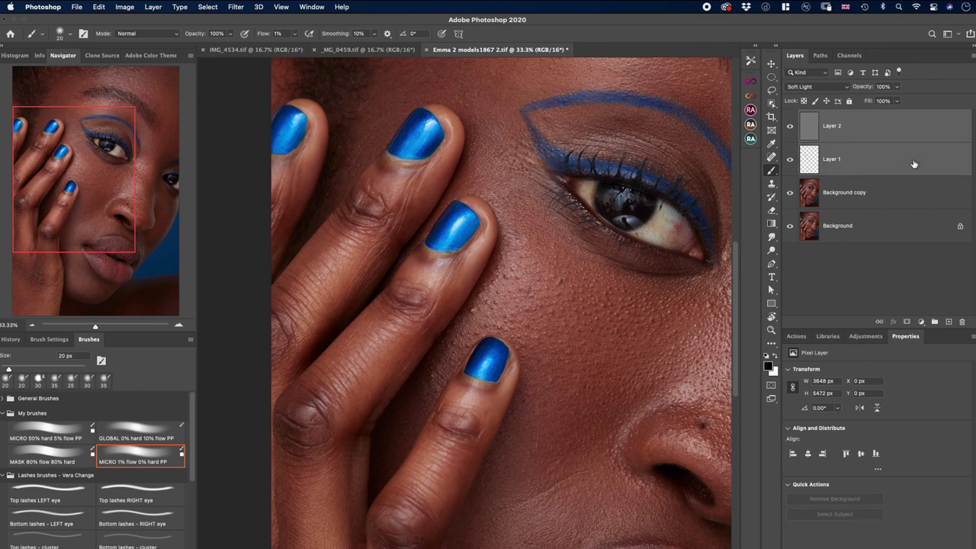
pyautogui.press('super+g')
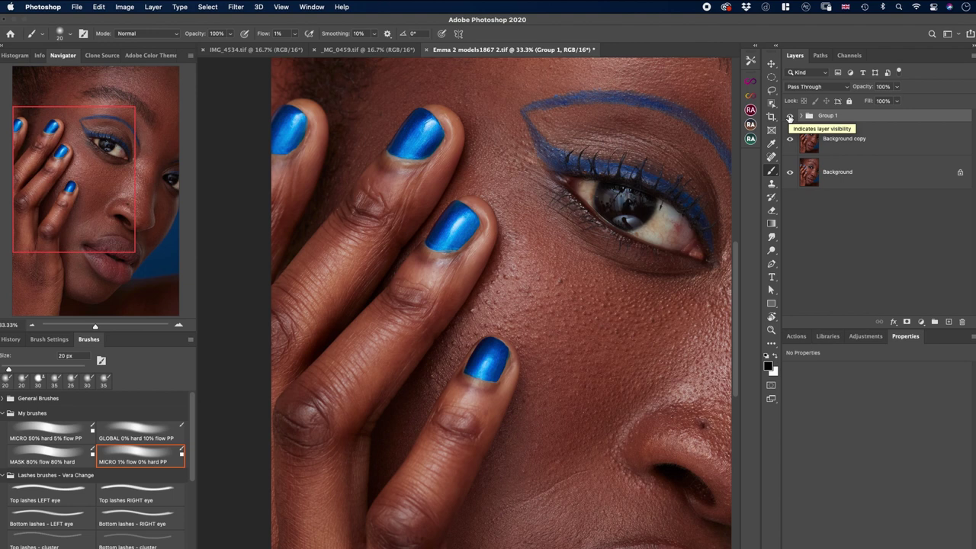
pyautogui.click(949, 322)
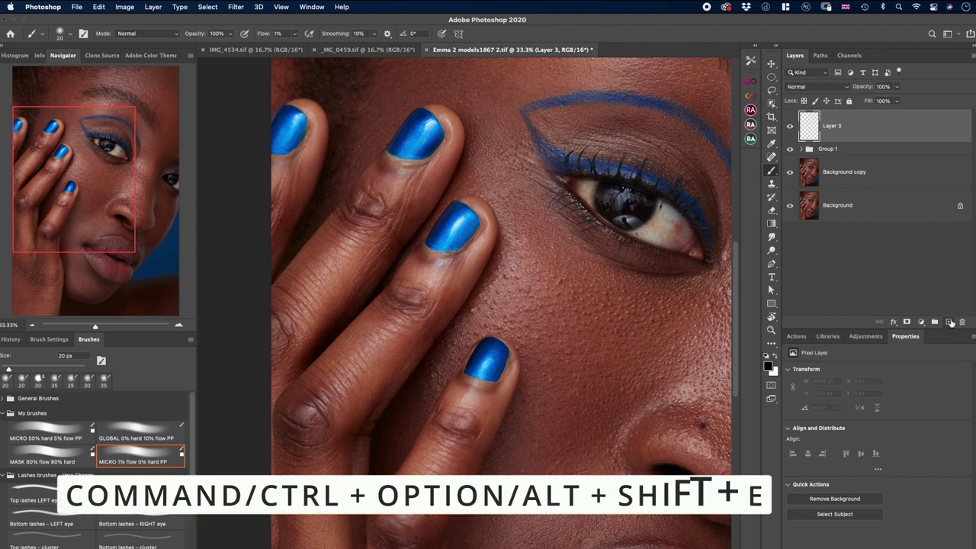
pyautogui.press('super+alt+shift+e')
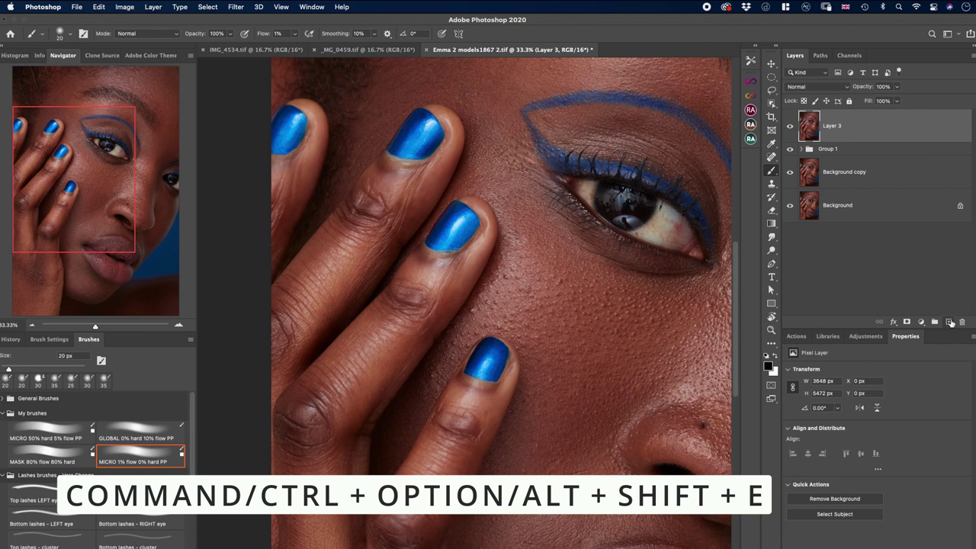
pyautogui.click(801, 148)
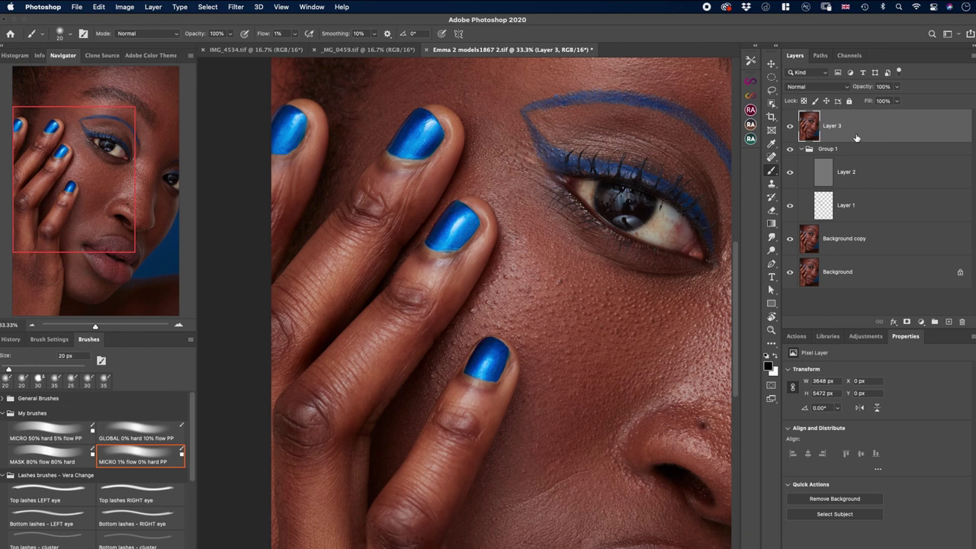
# Open the stamped layer in the Liquify filter with the hand and nails at 33.3% magnification.
pyautogui.click(239, 6)
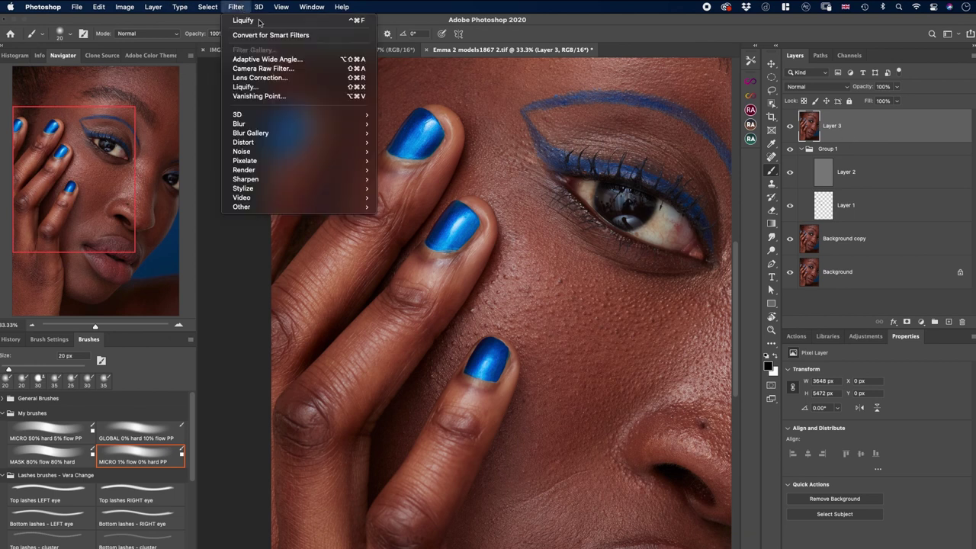
pyautogui.click(520, 242)
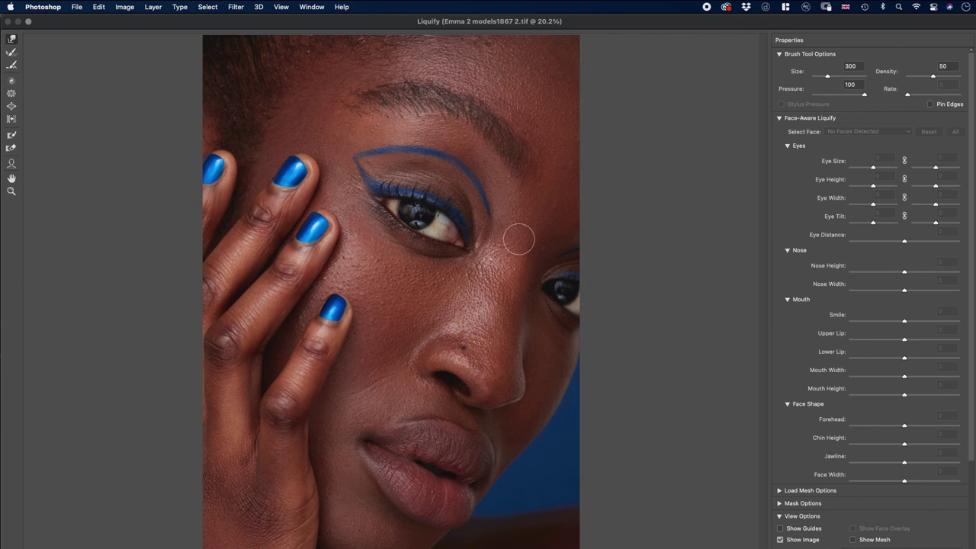
pyautogui.press('super+equal')
pyautogui.press('super+equal')
pyautogui.scroll(1, 278, 301)
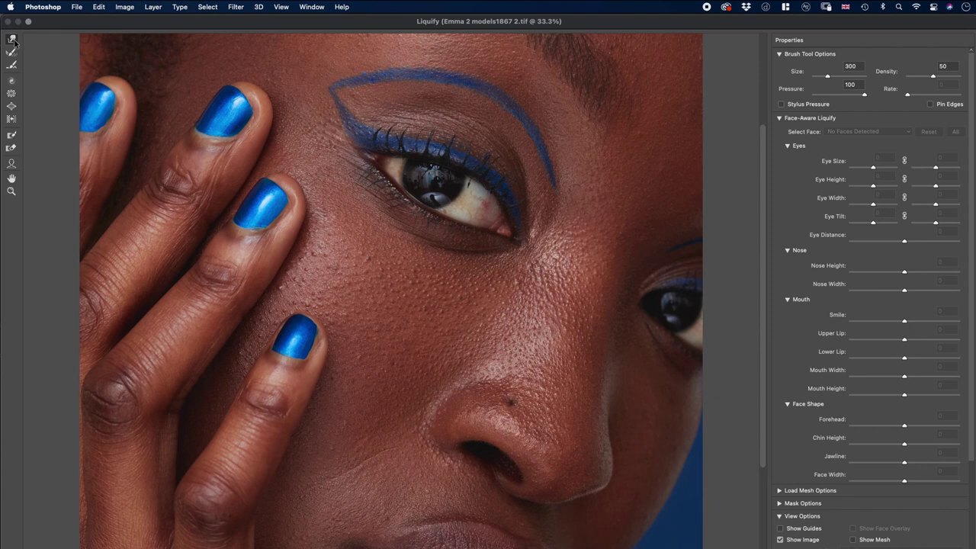
# Extend the base of the lowest fingernail with the Forward Warp tool, using a brush size of 175.
pyautogui.press('[')
pyautogui.press('[')
pyautogui.press('[')
pyautogui.press('[')
pyautogui.press('[')
pyautogui.press('[')
pyautogui.press('[')
pyautogui.press('[')
pyautogui.press(']')
pyautogui.press(']')
pyautogui.press(']')
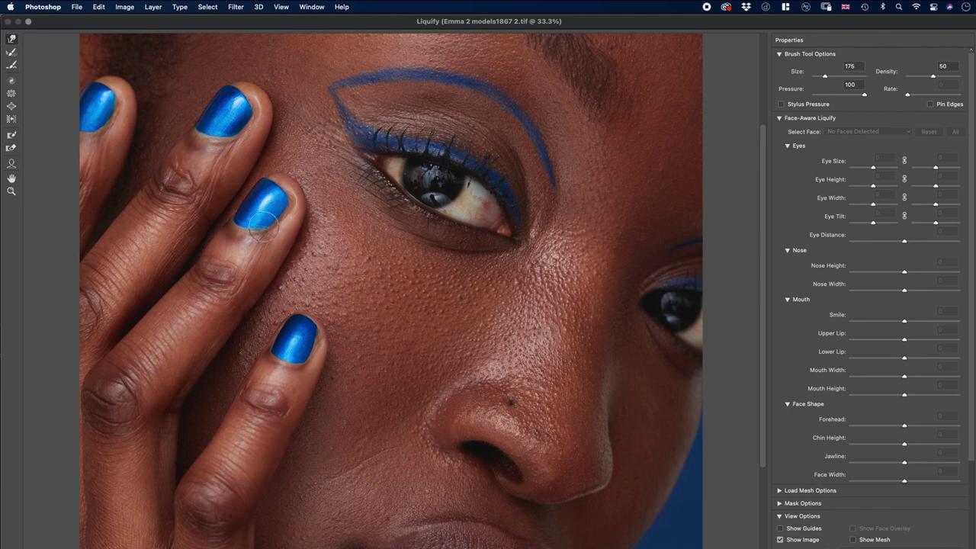
# Reshape the bases and edges of the two middle fingernails with Forward Warp at brush sizes 250 and 300.
pyautogui.press(']')
pyautogui.press(']')
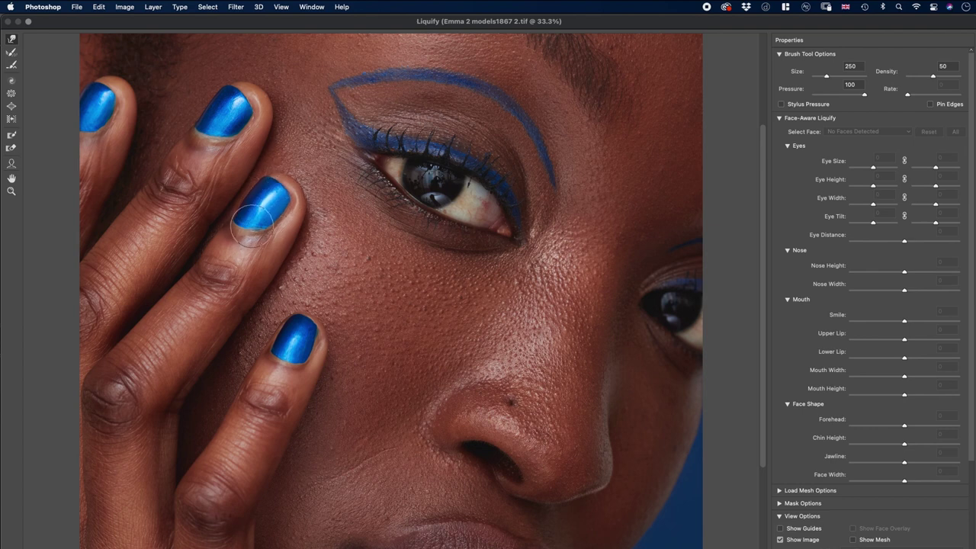
pyautogui.press(']')
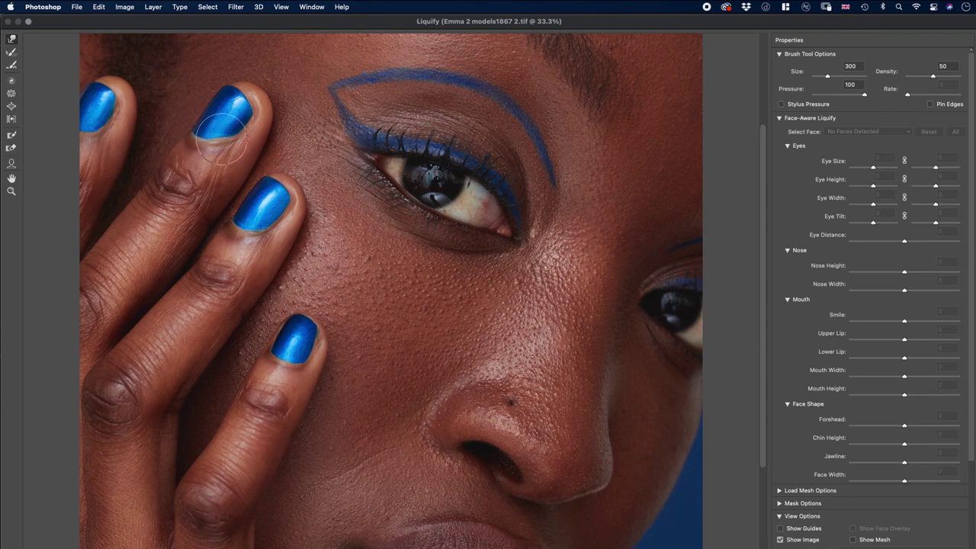
pyautogui.moveTo(220, 136); pyautogui.dragTo(241, 98)
pyautogui.press('[')
pyautogui.press('[')
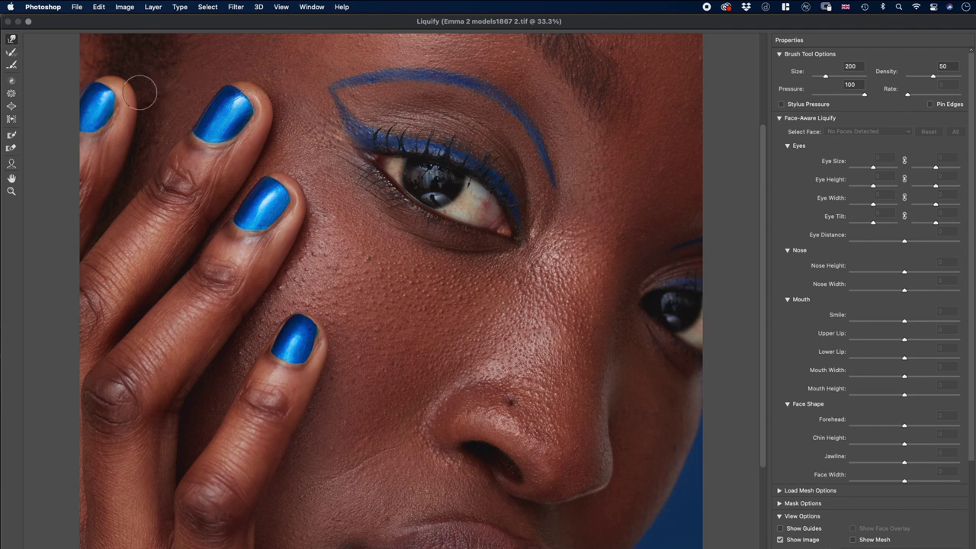
# Reshape the partly cropped fingernail at the photo's edge with a size 250 warp brush, and undo the last push.
pyautogui.press(']')
pyautogui.moveTo(100, 84); pyautogui.dragTo(102, 94)
pyautogui.press('[')
pyautogui.press(']')
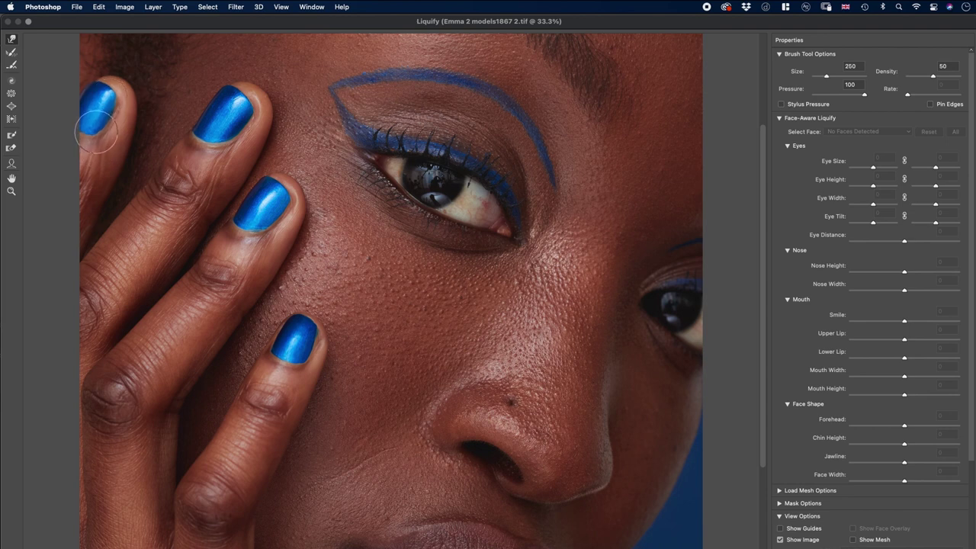
pyautogui.moveTo(96, 131); pyautogui.dragTo(95, 115)
pyautogui.hotkey('ctrl', 'z')
# Refine the nail edges with smaller Forward Warp brushes of size 100 and 90, and apply the Liquify filter.
pyautogui.press('[')
pyautogui.press('[')
pyautogui.press('[')
pyautogui.press('[')
pyautogui.press('[')
pyautogui.press('[')
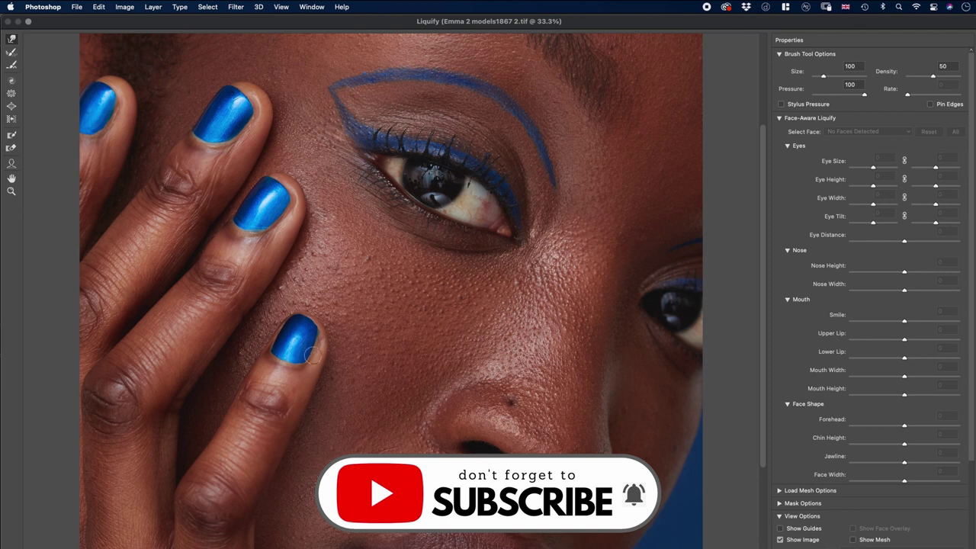
pyautogui.press('[')
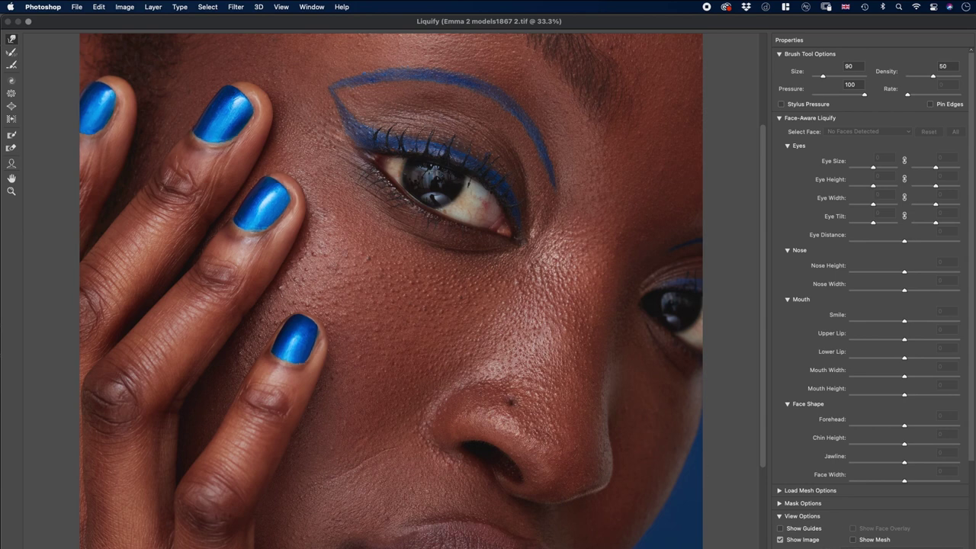
pyautogui.press('Return')
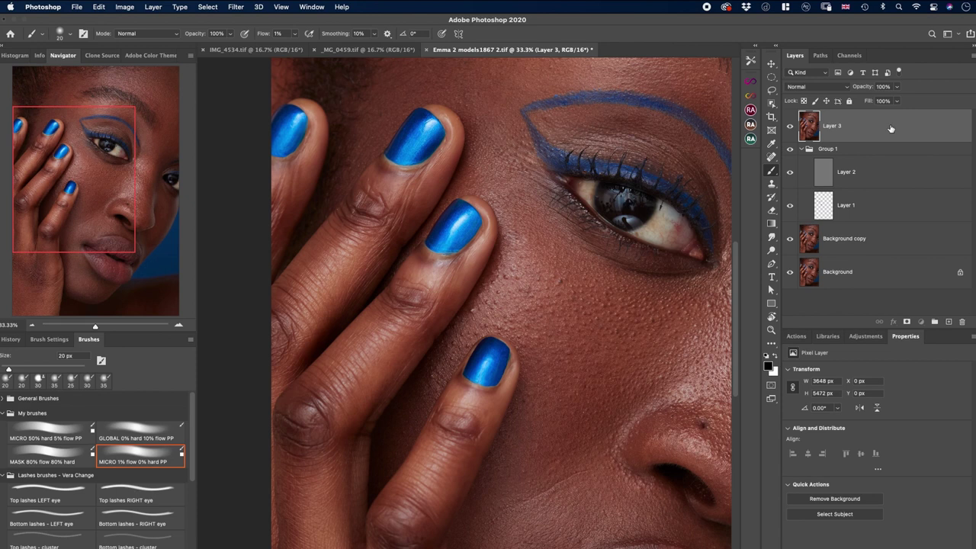
# Move the liquified Layer 3 into Group 1 and hide the group to compare with the unretouched nails.
pyautogui.moveTo(890, 128); pyautogui.dragTo(878, 160)
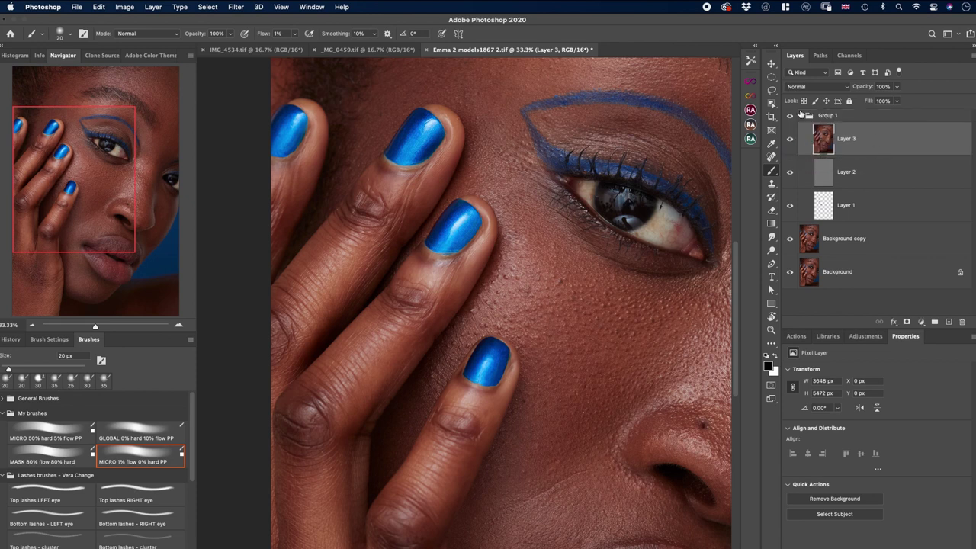
pyautogui.click(789, 116)
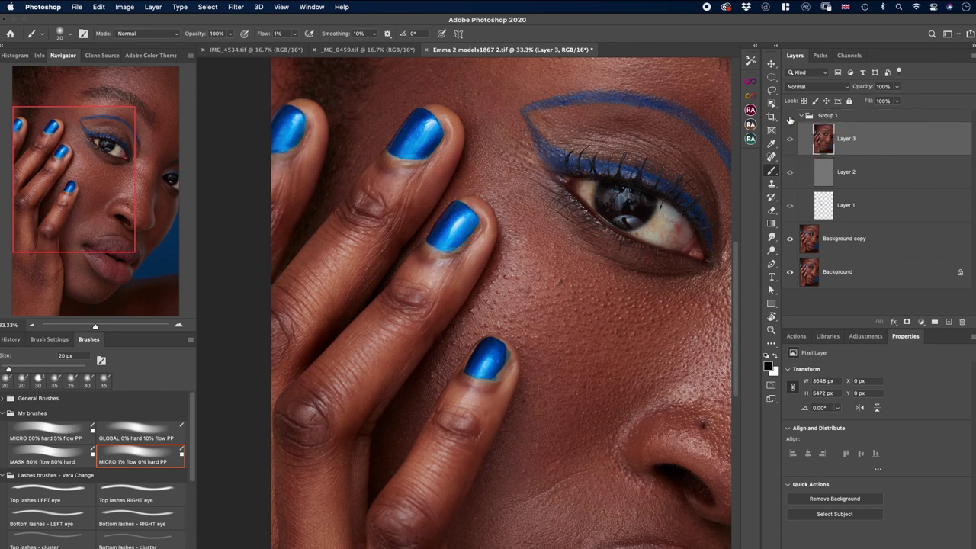
# Make Group 1 visible again, then switch to the _MG_0459.tif portrait at its bare fingernails.
pyautogui.click(790, 118)
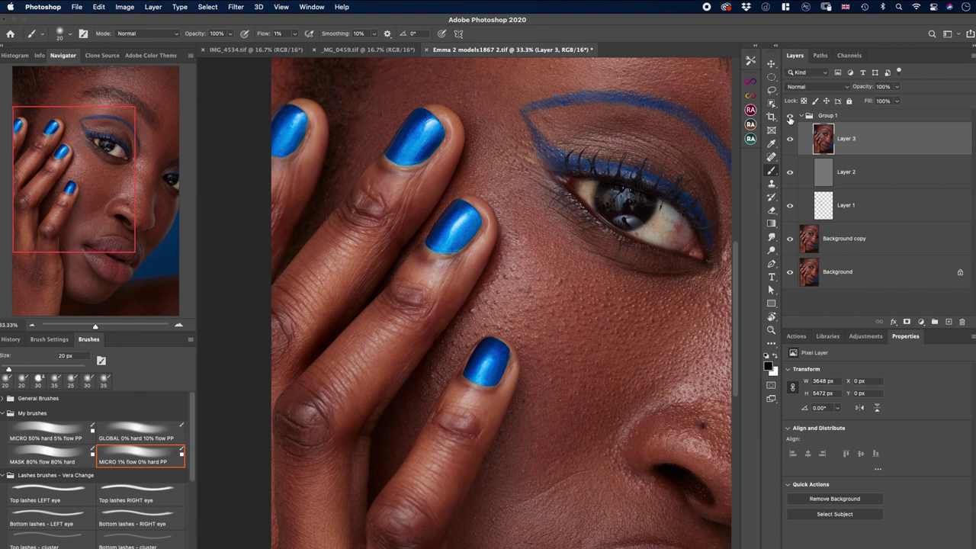
pyautogui.click(378, 54)
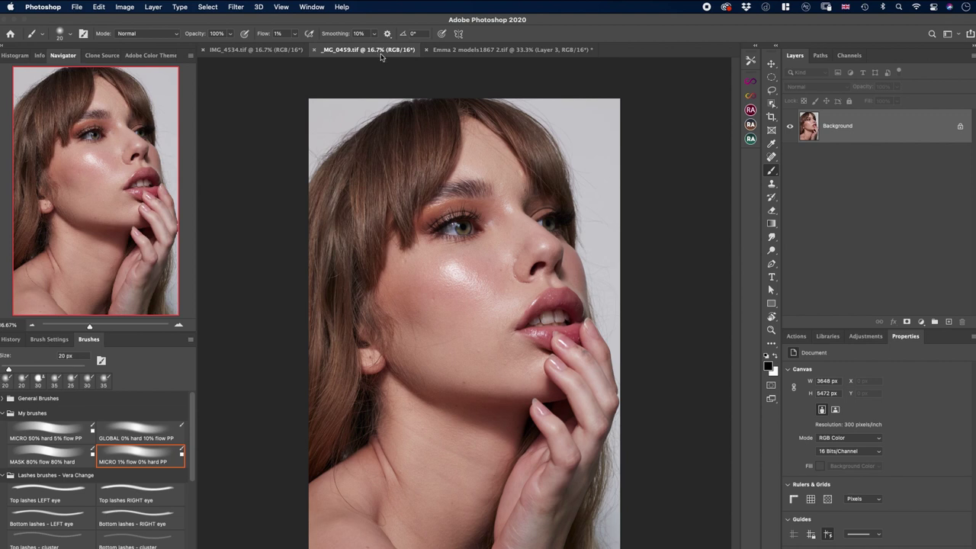
pyautogui.press('super+plus')
pyautogui.press('super+plus')
pyautogui.press('super+plus')
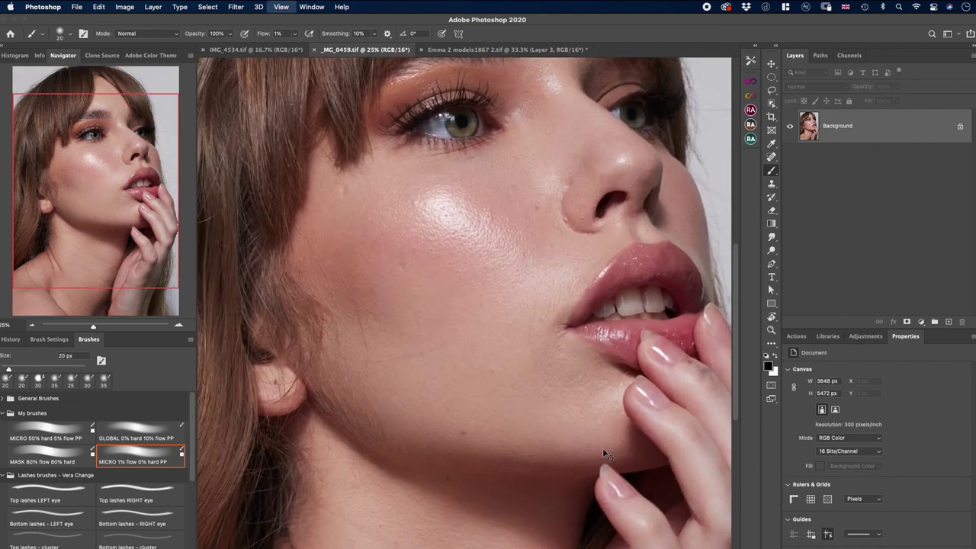
pyautogui.hscroll(8, 603, 449)
pyautogui.scroll(-4, 603, 449)
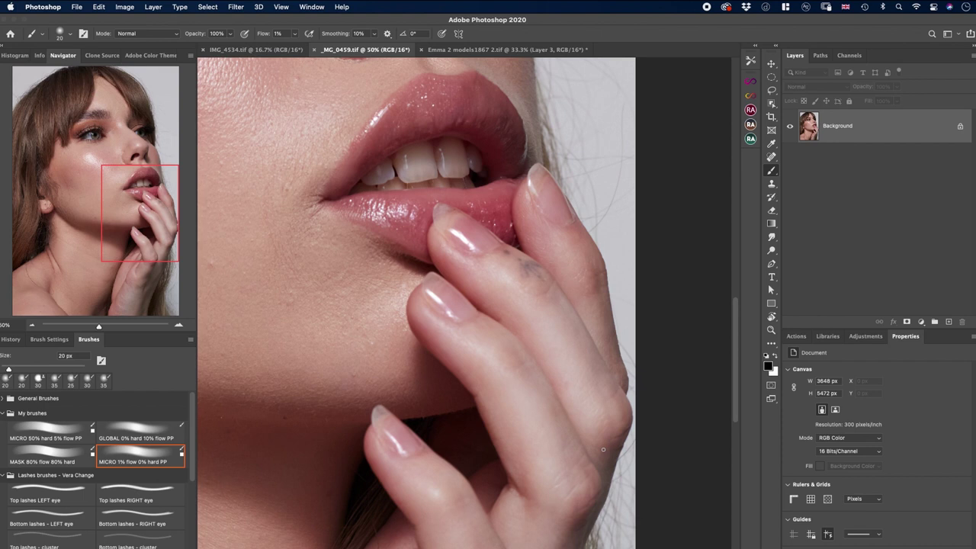
# Duplicate the Background layer of _MG_0459.tif and add an empty layer above the copy.
pyautogui.moveTo(937, 135); pyautogui.dragTo(949, 322)
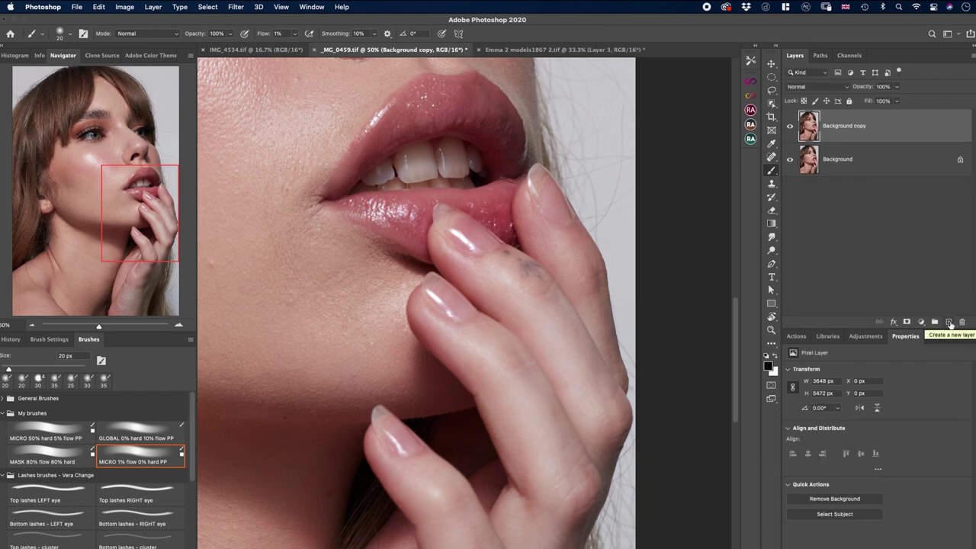
pyautogui.click(949, 322)
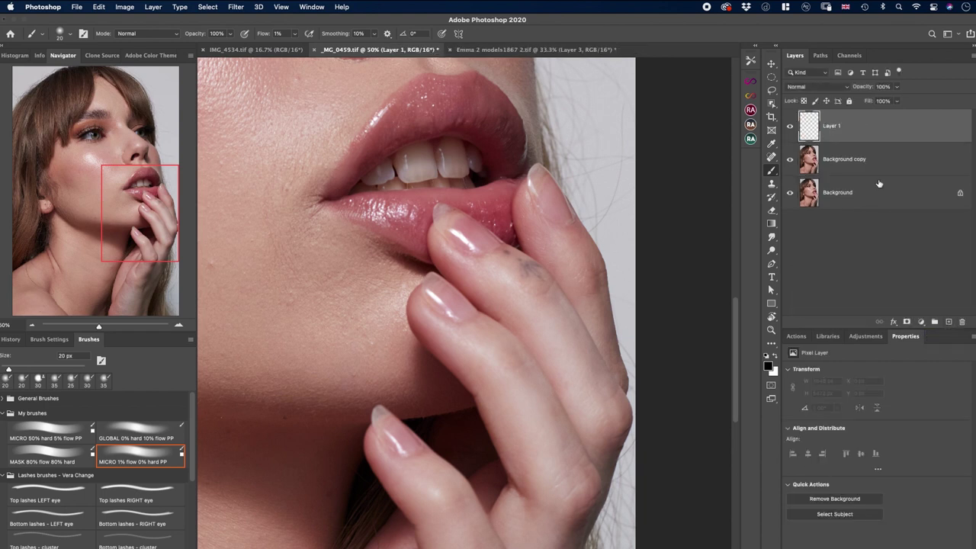
# Heal the small blemishes on the fingernails and the skin around them on Layer 1 with a size 9 Spot Healing Brush.
pyautogui.click(768, 156)
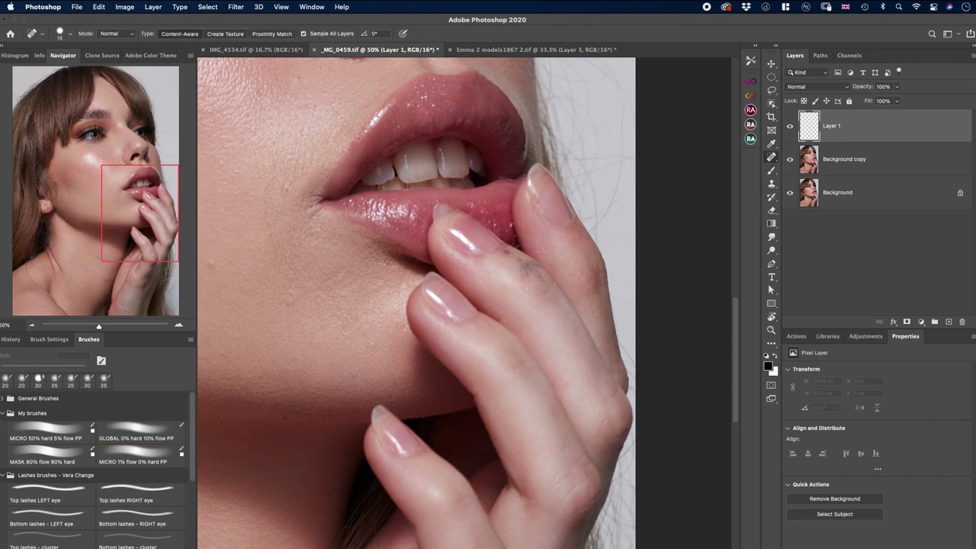
pyautogui.press('[')
pyautogui.moveTo(379, 350); pyautogui.dragTo(426, 357)
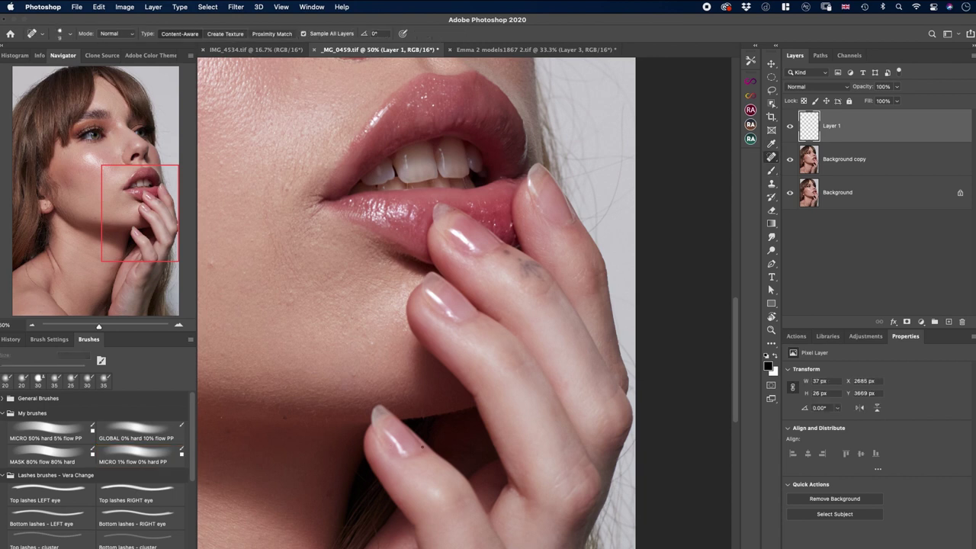
pyautogui.click(442, 313)
pyautogui.click(503, 244)
pyautogui.click(538, 206)
pyautogui.click(537, 205)
pyautogui.click(573, 216)
pyautogui.click(374, 413)
# Create a new Soft Light layer filled with the neutral 50% gray for dodging and burning.
pyautogui.click(153, 7)
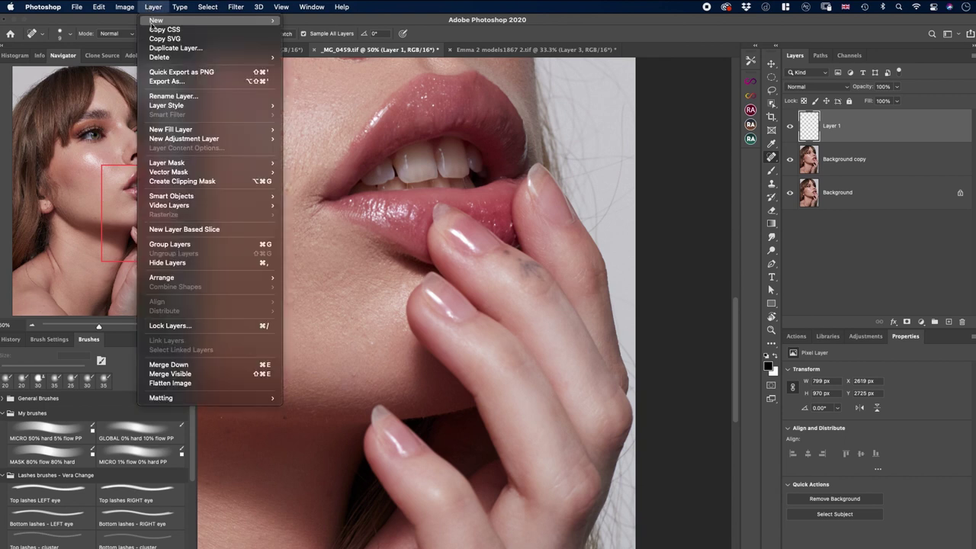
pyautogui.moveTo(182, 29)
pyautogui.click(359, 28)
pyautogui.click(431, 289)
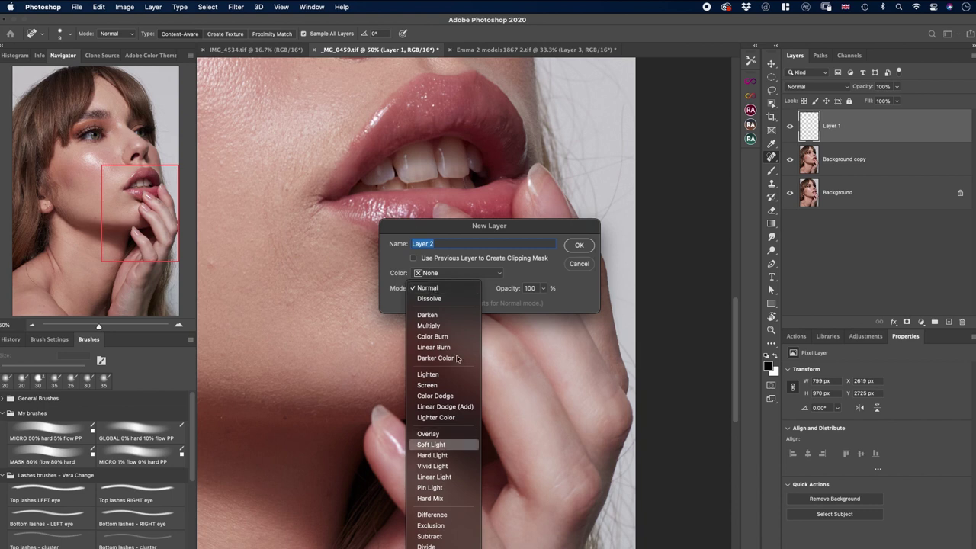
pyautogui.click(431, 446)
pyautogui.click(414, 305)
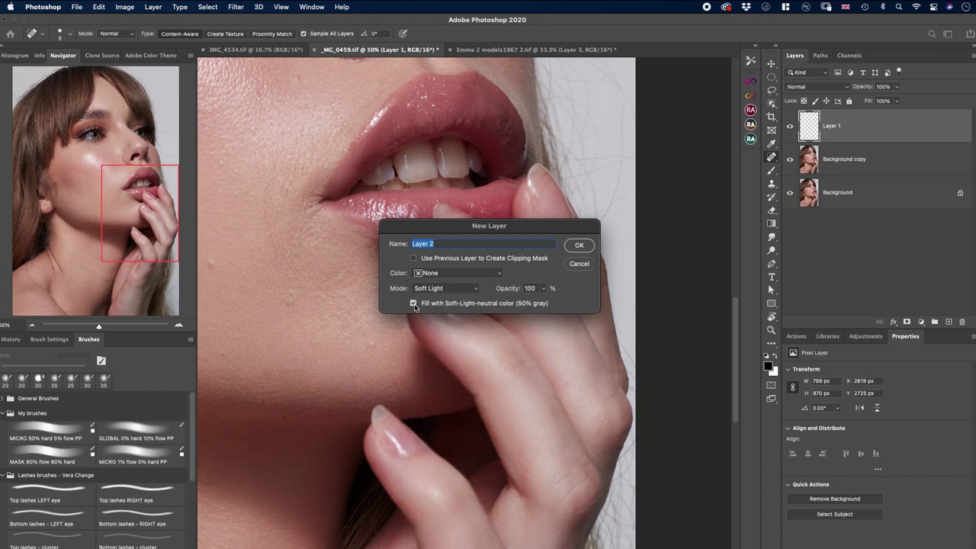
pyautogui.click(581, 245)
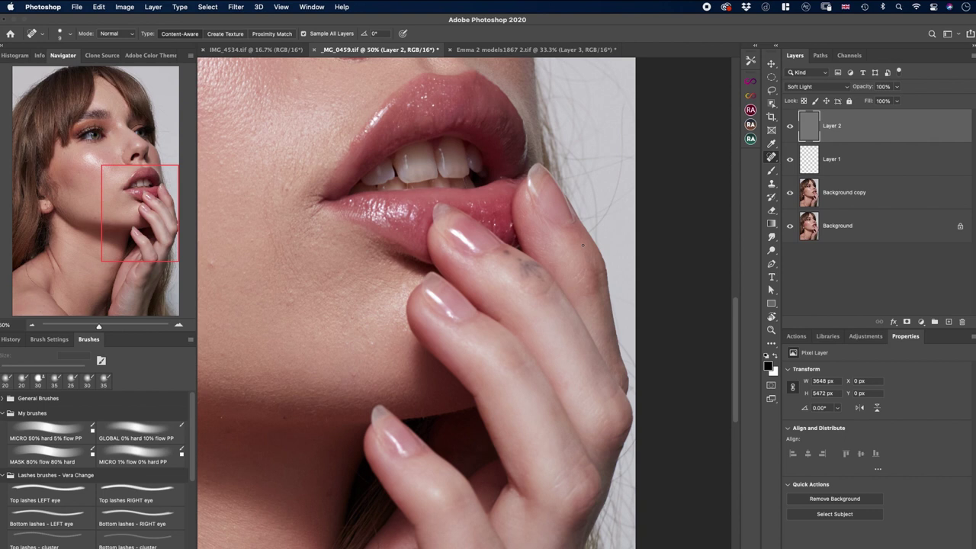
# Dodge the nail tip of the finger at the corner of the mouth with a white 1% flow brush at about 25 px.
pyautogui.click(771, 171)
pyautogui.click(774, 358)
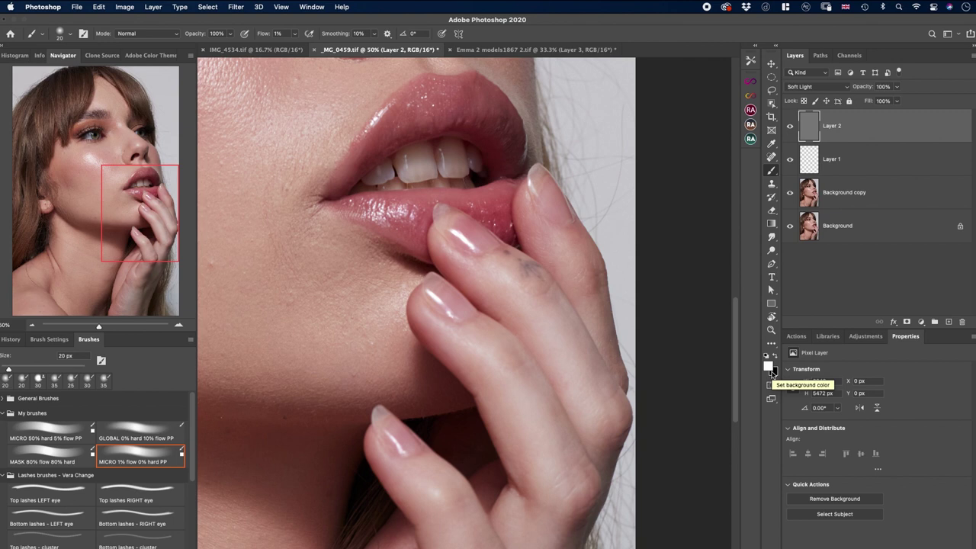
pyautogui.press(']')
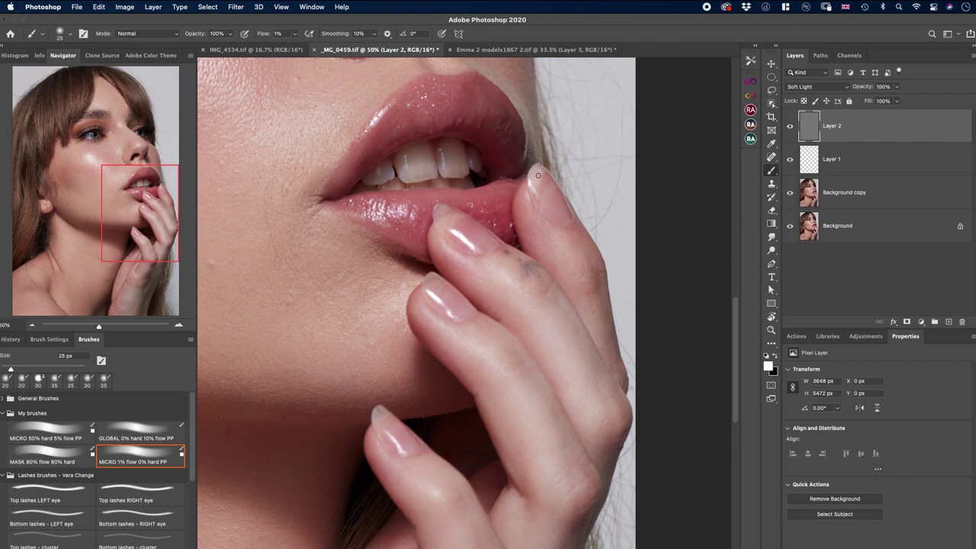
pyautogui.press('[')
pyautogui.press('[')
pyautogui.press(']')
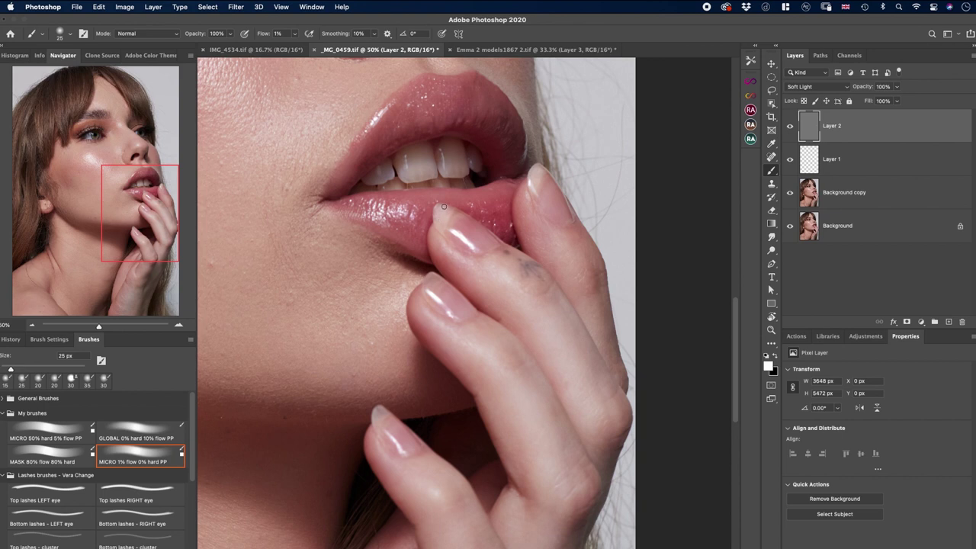
# Brighten the remaining dull nail tips with white at brush sizes of 20 to 30 px, and toggle Layer 2 to compare.
pyautogui.press('[')
pyautogui.moveTo(447, 207); pyautogui.dragTo(452, 237)
pyautogui.press(']')
pyautogui.press('[')
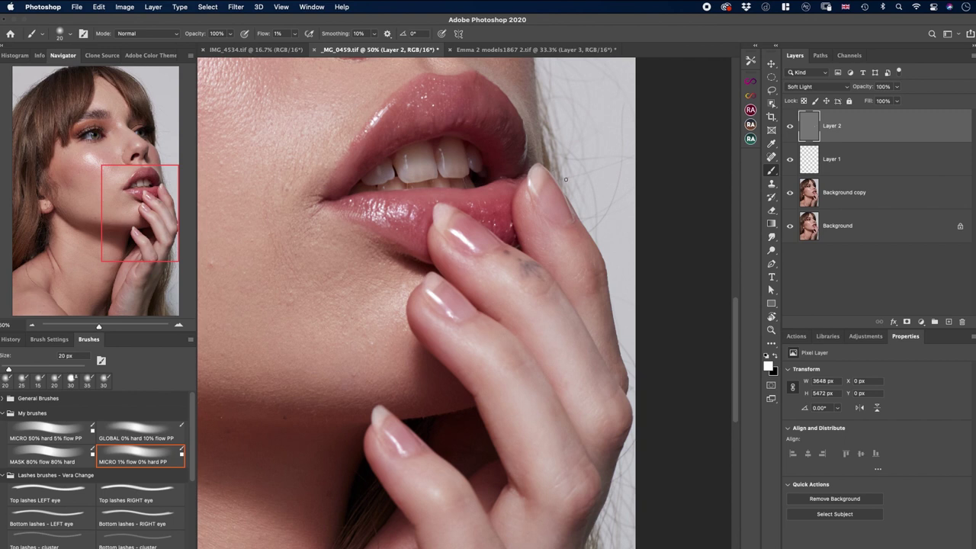
pyautogui.press(']')
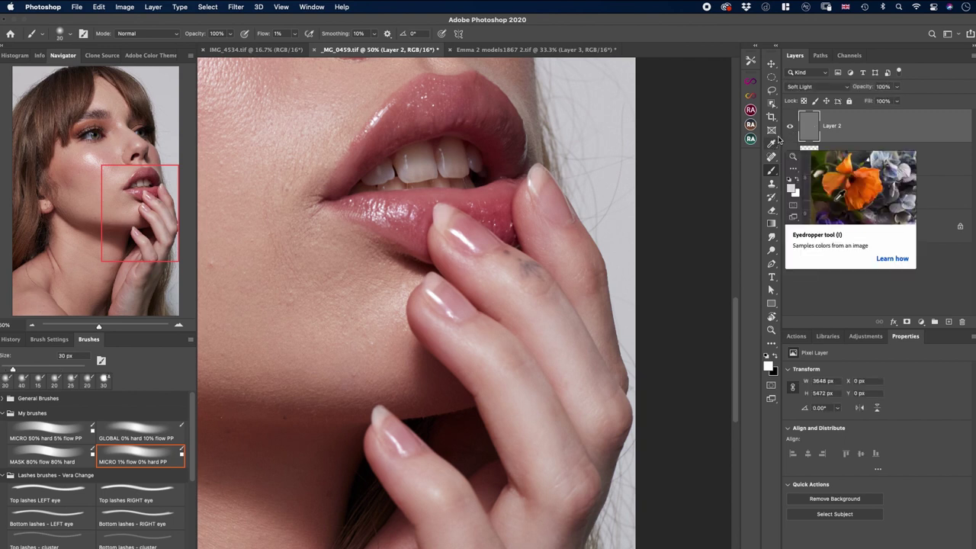
pyautogui.click(790, 127)
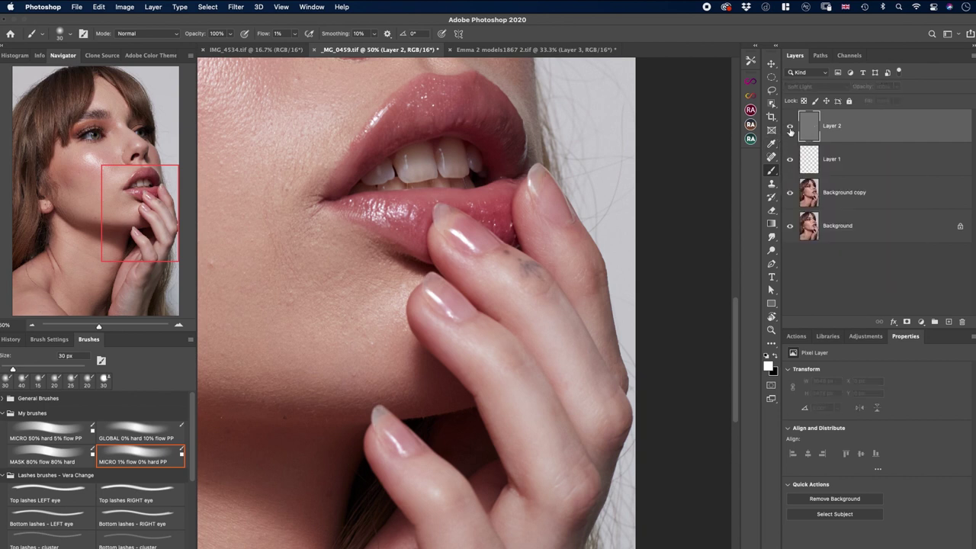
pyautogui.click(790, 128)
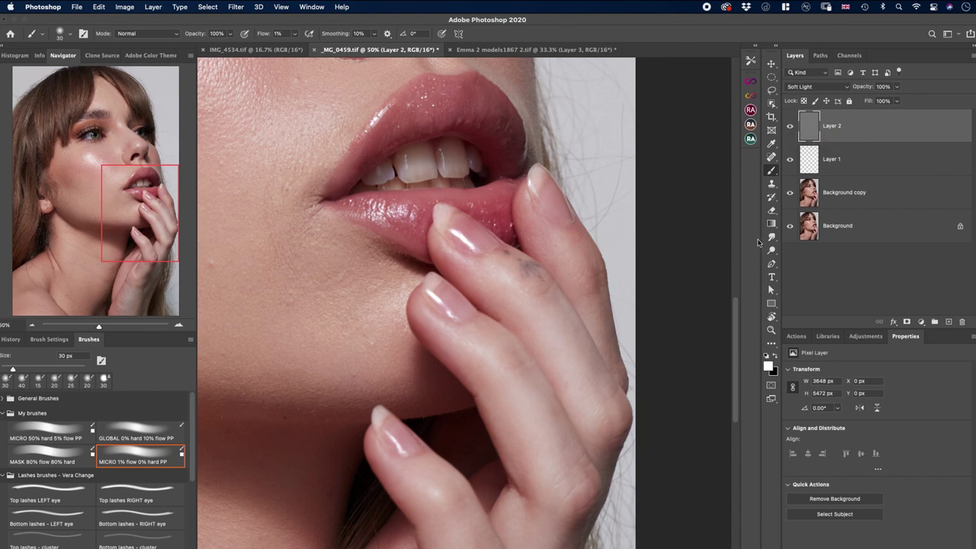
# Add a new layer on top of the dodge and burn layer and set its blend mode to Color.
pyautogui.click(948, 321)
pyautogui.click(801, 88)
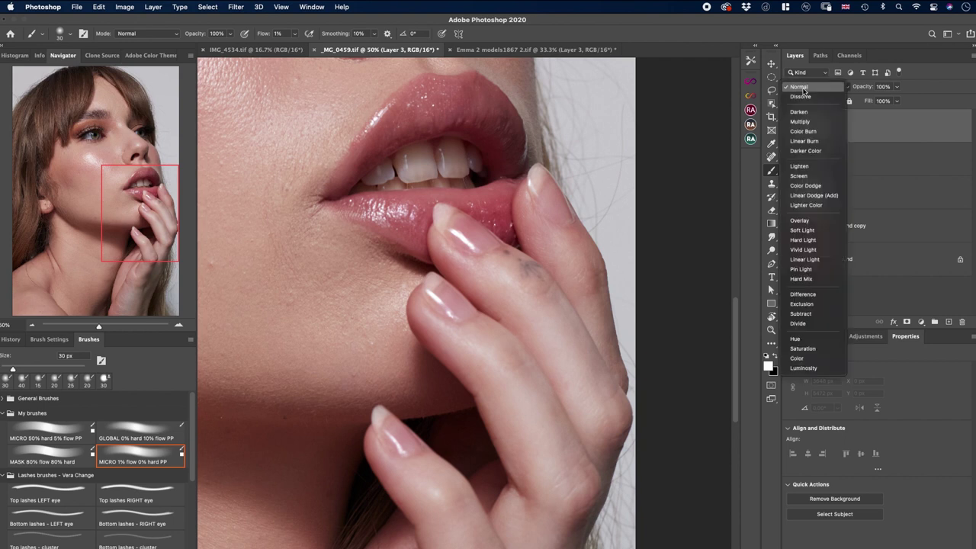
pyautogui.click(805, 357)
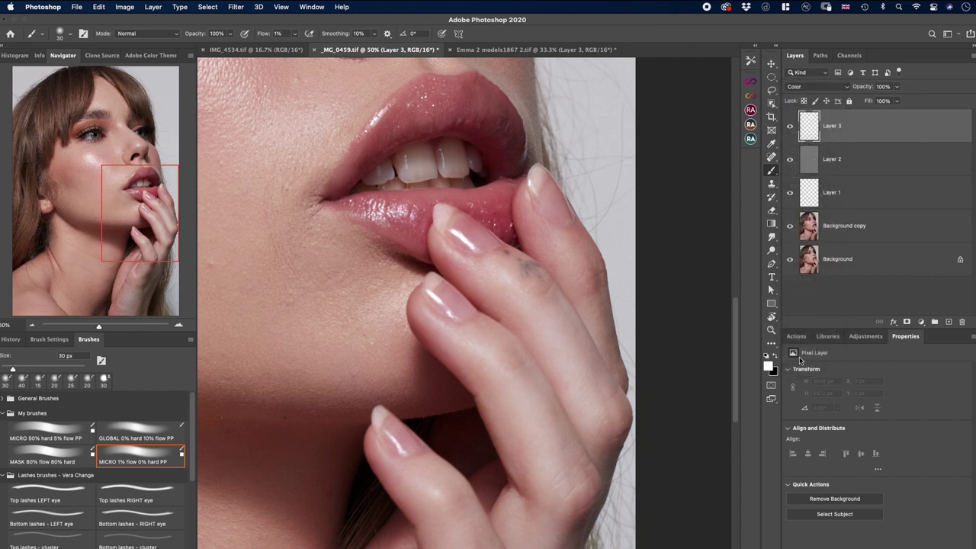
# Sample the pink of the middle fingernail and paint it over all four nails with a brush of about 70 to 80 px.
pyautogui.keyDown('alt'); pyautogui.click(448, 306); pyautogui.keyUp('alt')
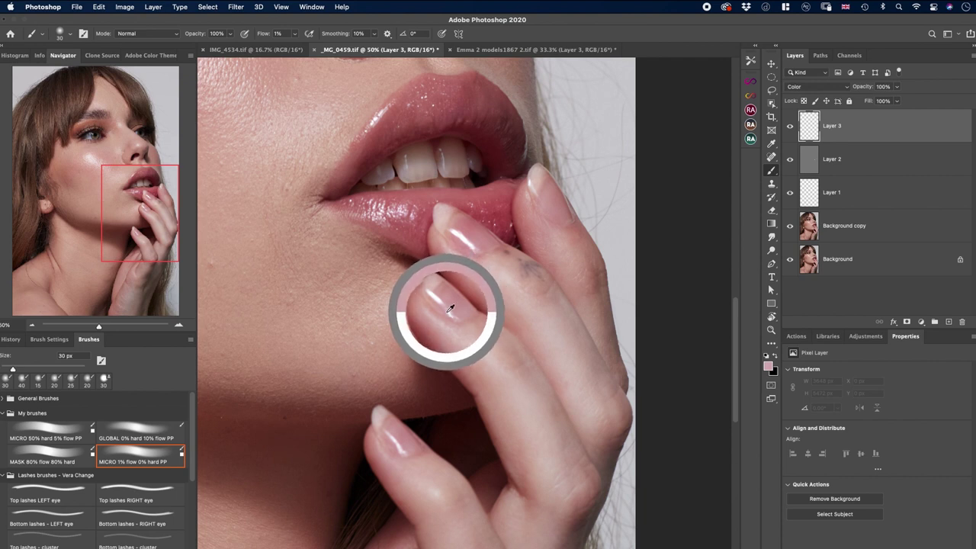
pyautogui.press(']')
pyautogui.press(']')
pyautogui.press(']')
pyautogui.press(']')
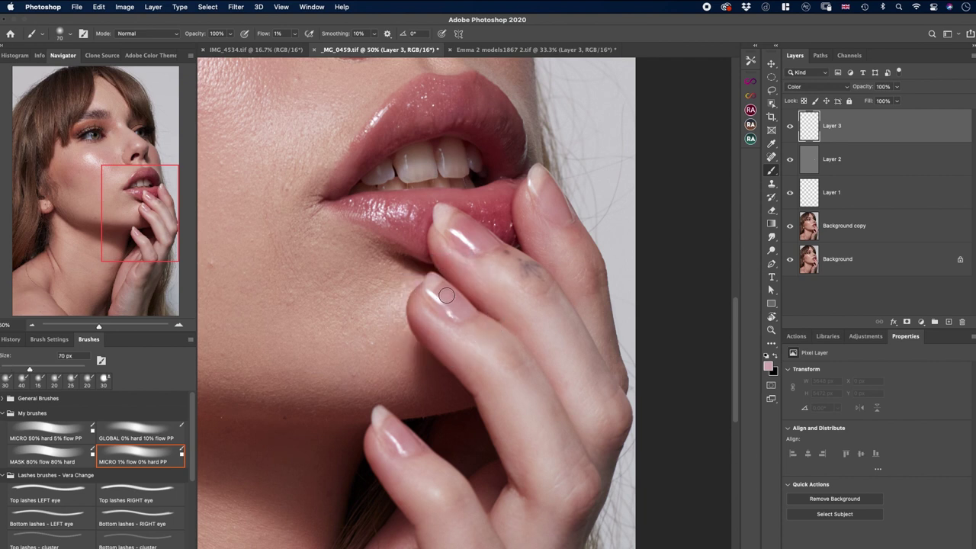
pyautogui.press(']')
pyautogui.moveTo(452, 294); pyautogui.dragTo(465, 302)
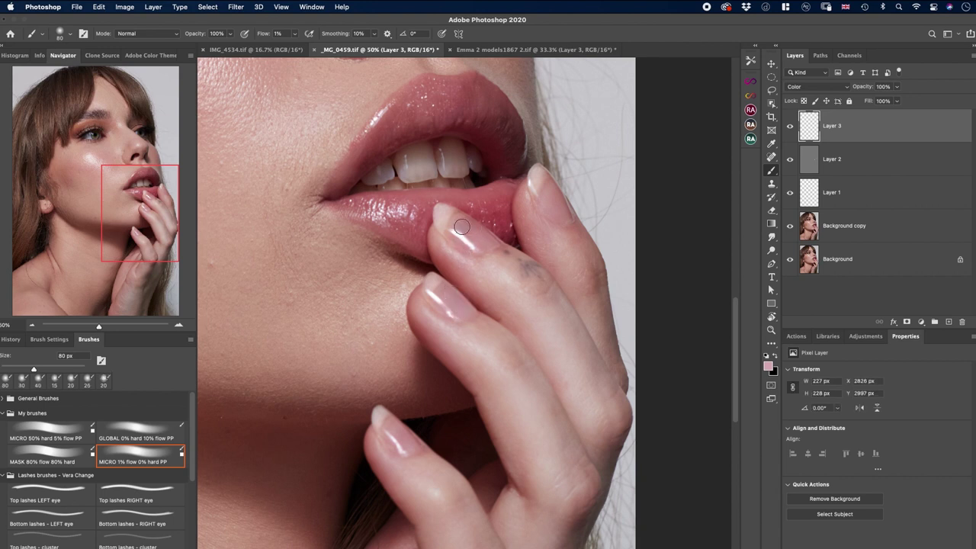
pyautogui.moveTo(462, 226)
pyautogui.mouseDown()
pyautogui.moveTo(480, 234)
pyautogui.moveTo(456, 221)
pyautogui.moveTo(476, 244)
pyautogui.mouseUp()
pyautogui.press('[')
pyautogui.moveTo(555, 197)
pyautogui.mouseDown()
pyautogui.moveTo(565, 218)
pyautogui.moveTo(553, 189)
pyautogui.mouseUp()
pyautogui.moveTo(414, 442)
pyautogui.mouseDown()
pyautogui.moveTo(407, 450)
pyautogui.moveTo(416, 447)
pyautogui.mouseUp()
# Sample the skin tone below the uppermost nail and even out the colour of the fingertips with a 70 px brush.
pyautogui.press('[')
pyautogui.press('[')
pyautogui.press('[')
pyautogui.keyDown('alt'); pyautogui.click(577, 246); pyautogui.keyUp('alt')
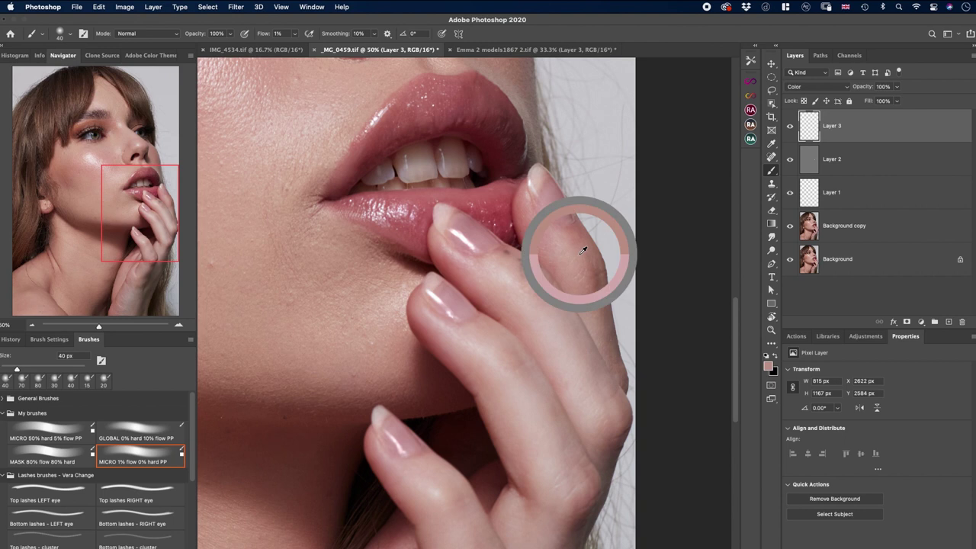
pyautogui.press(']')
pyautogui.press(']')
pyautogui.press(']')
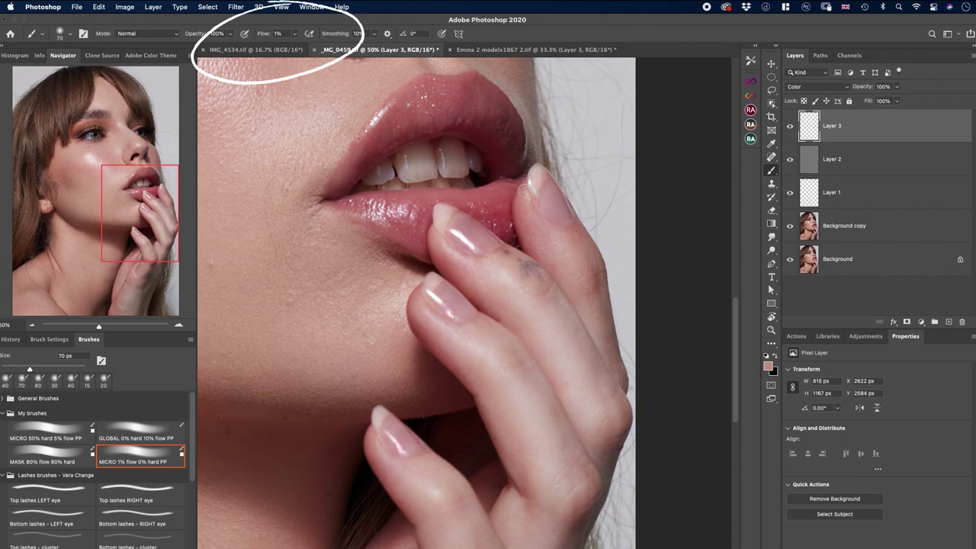
pyautogui.moveTo(574, 232)
pyautogui.mouseDown()
pyautogui.moveTo(575, 243)
pyautogui.moveTo(466, 260)
pyautogui.mouseUp()
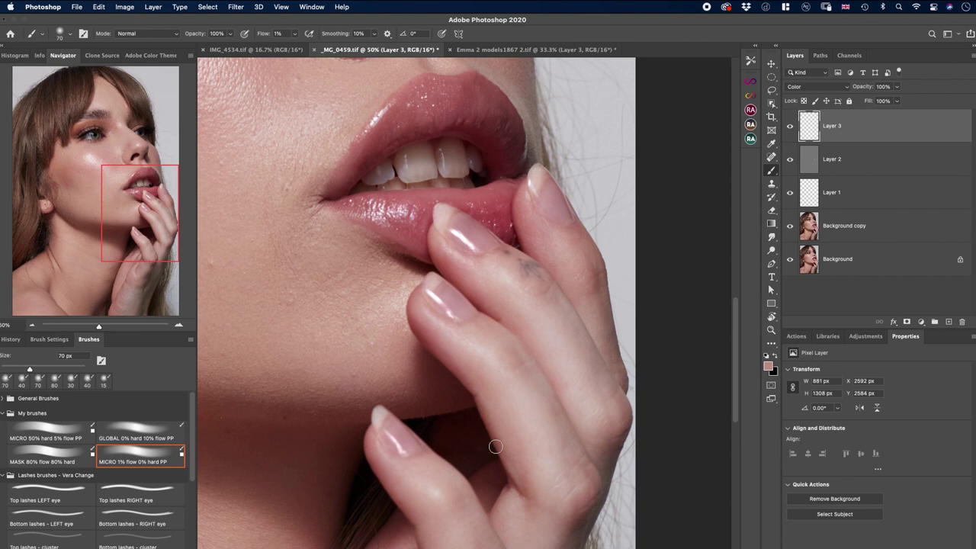
# Group Layer 1, Layer 2 and Layer 3 into one layer group.
pyautogui.press('super+minus')
pyautogui.press('super+minus')
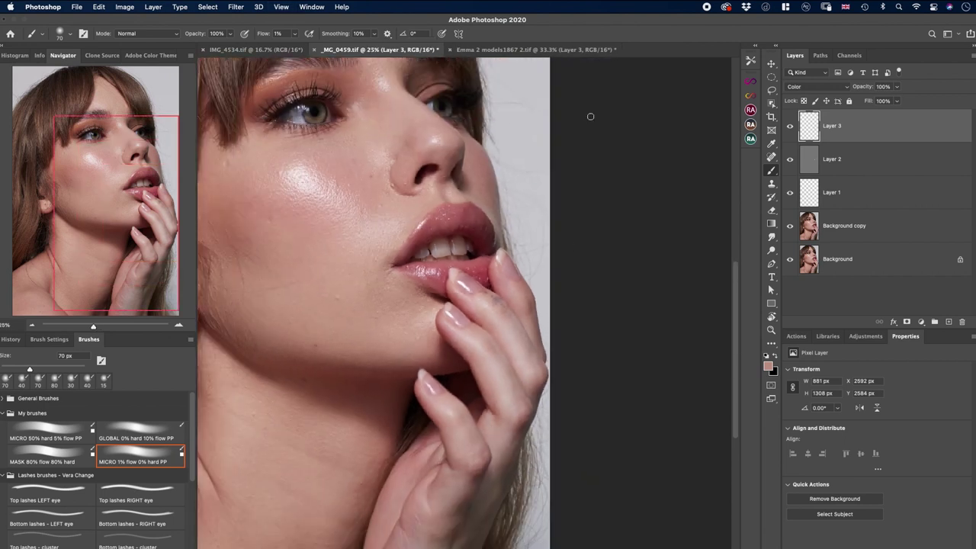
pyautogui.keyDown('shift'); pyautogui.click(875, 163); pyautogui.keyUp('shift')
pyautogui.keyDown('shift'); pyautogui.click(864, 187); pyautogui.keyUp('shift')
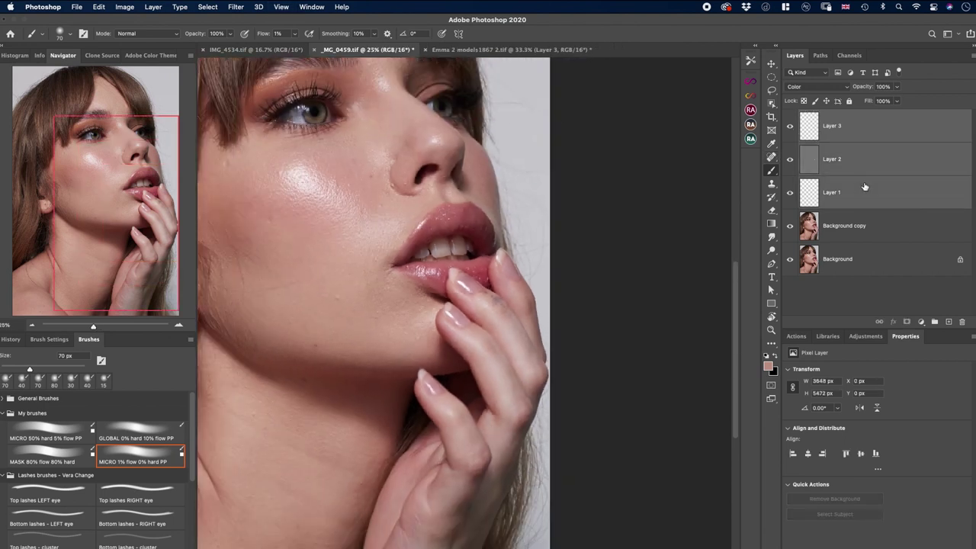
pyautogui.press('super+g')
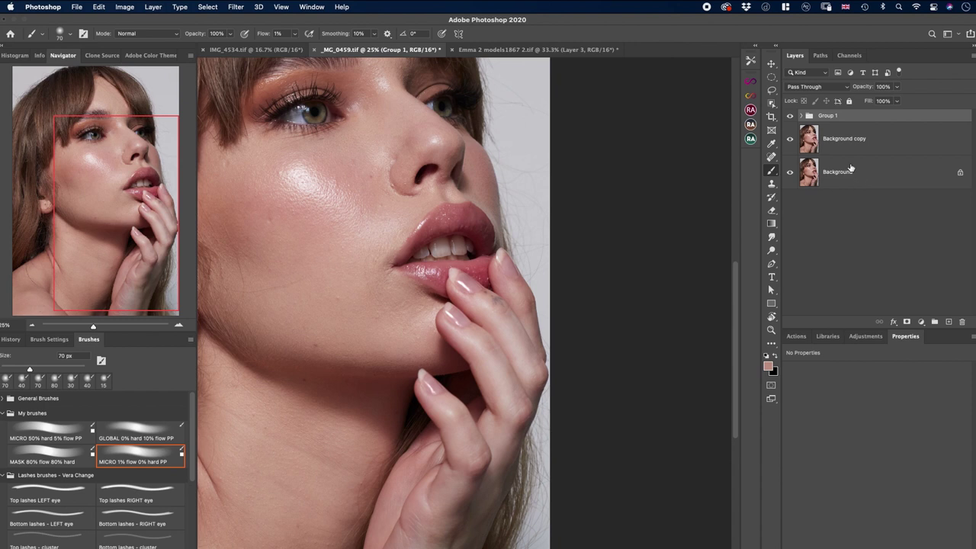
# Toggle the visibility of Group 1 to compare the nails before and after retouching.
pyautogui.click(789, 116)
pyautogui.click(789, 116)
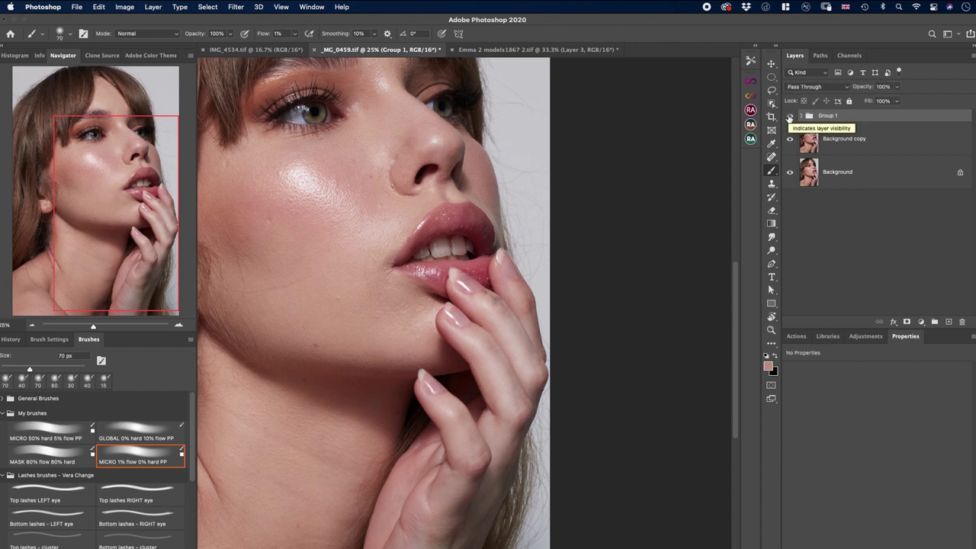
pyautogui.click(790, 117)
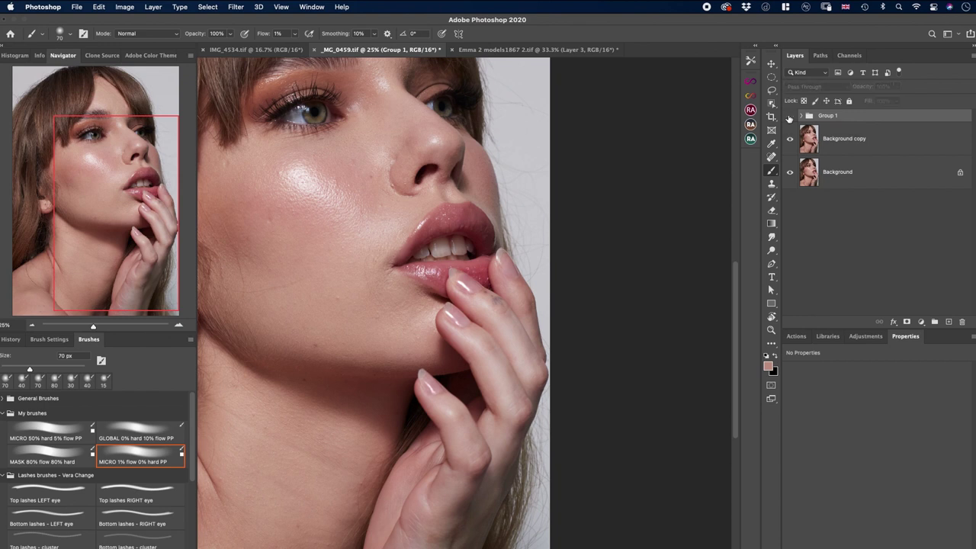
pyautogui.click(790, 116)
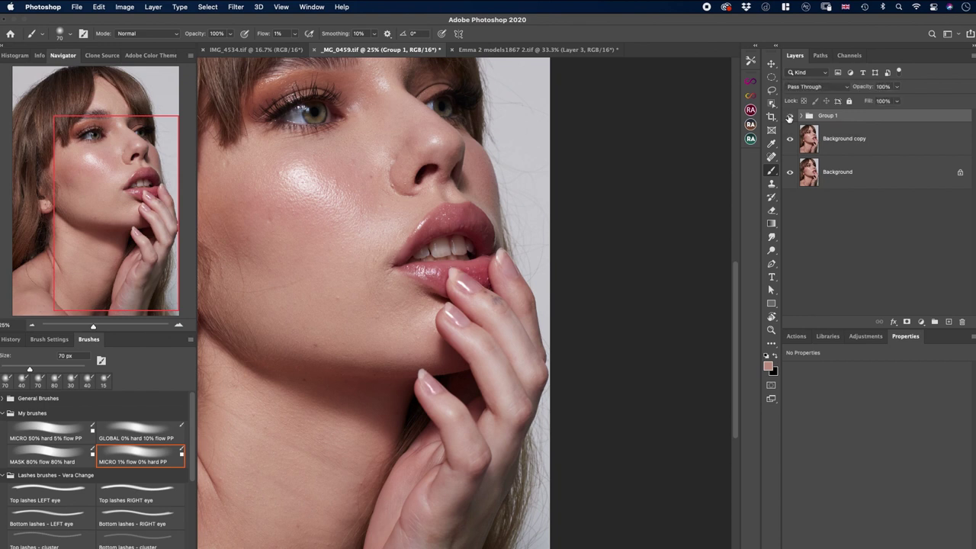
# Switch to the IMG_4534.tif portrait and enlarge it to 50% around the hand and face.
pyautogui.click(293, 52)
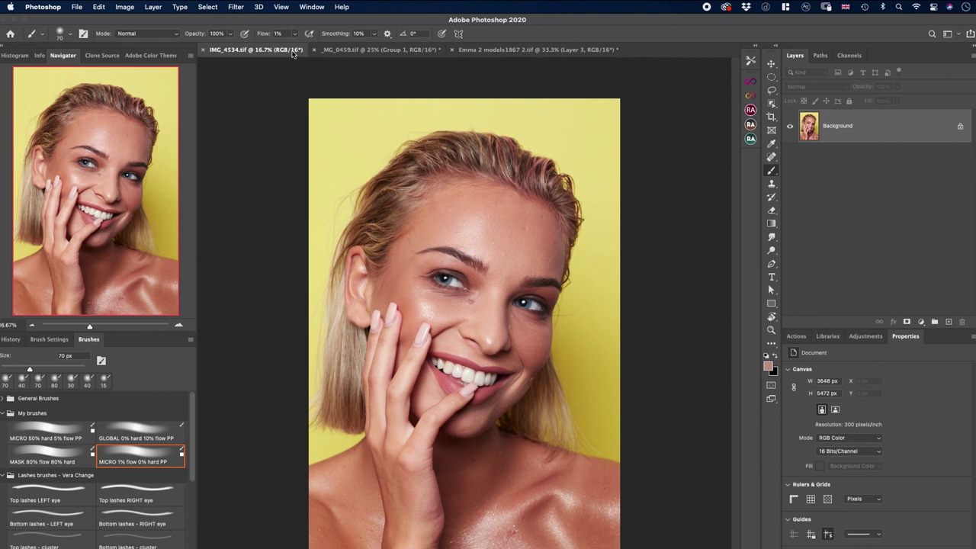
pyautogui.press('super+equal')
pyautogui.press('super+equal')
pyautogui.press('super+equal')
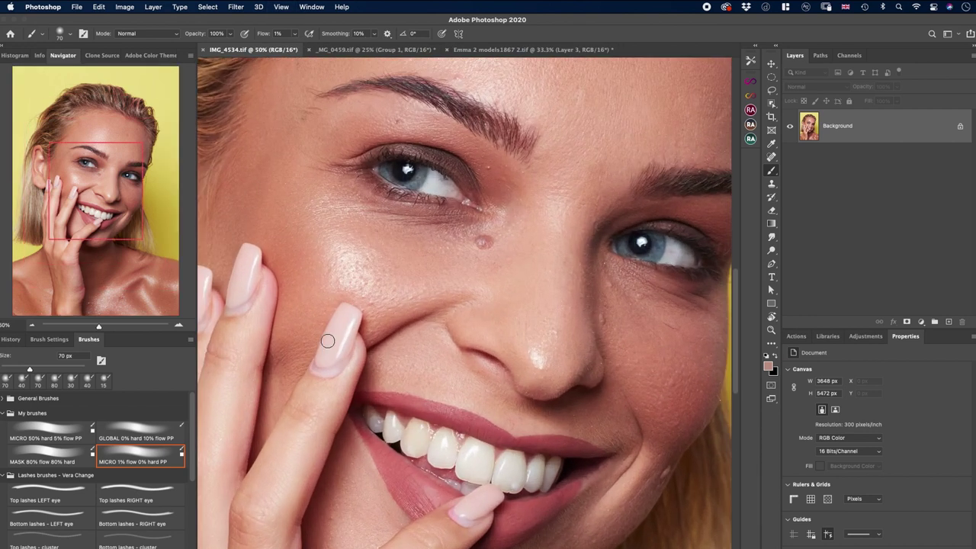
# Duplicate the Background layer twice, stacking Background copy and Background copy 2 above it.
pyautogui.scroll(-5, 328, 341)
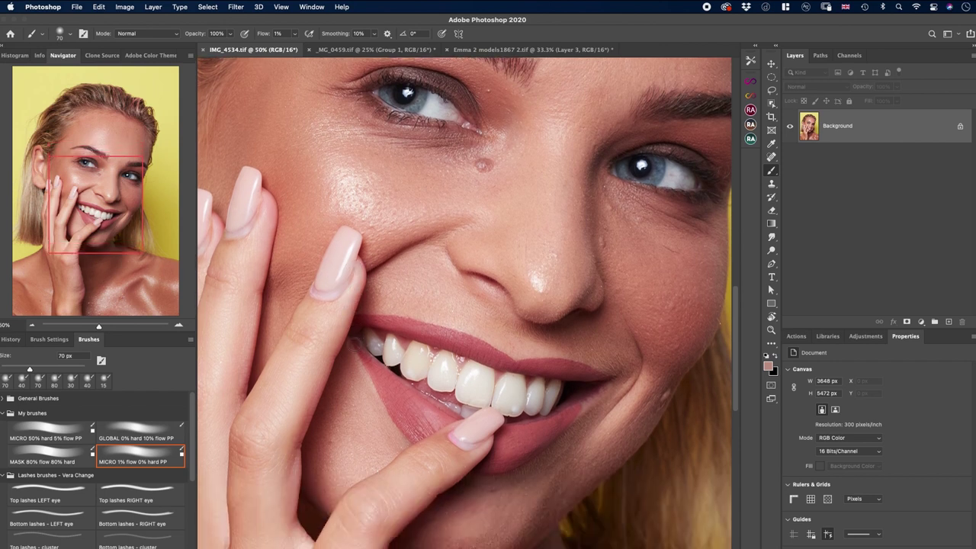
pyautogui.hscroll(-3, 350, 343)
pyautogui.hscroll(-1, 354, 344)
pyautogui.scroll(-2, 355, 345)
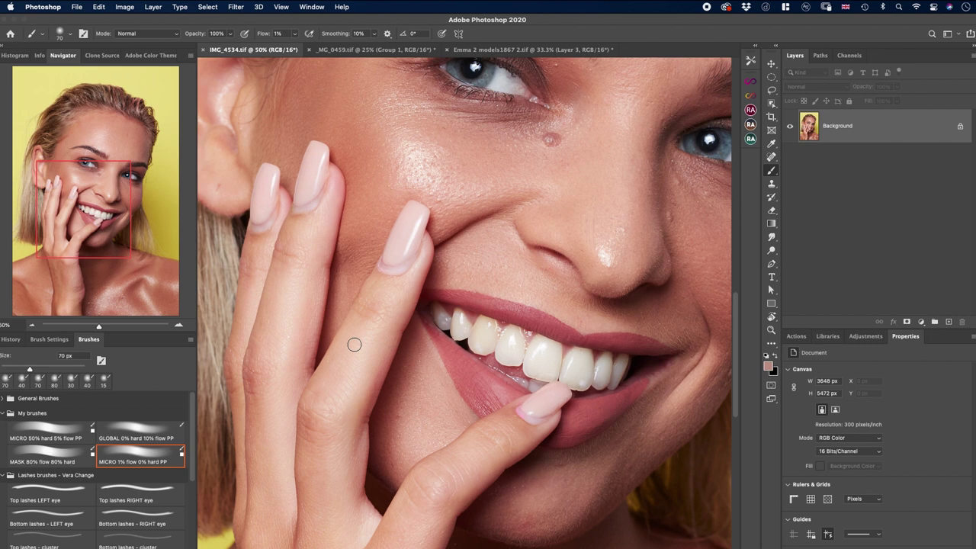
pyautogui.hscroll(-3, 353, 344)
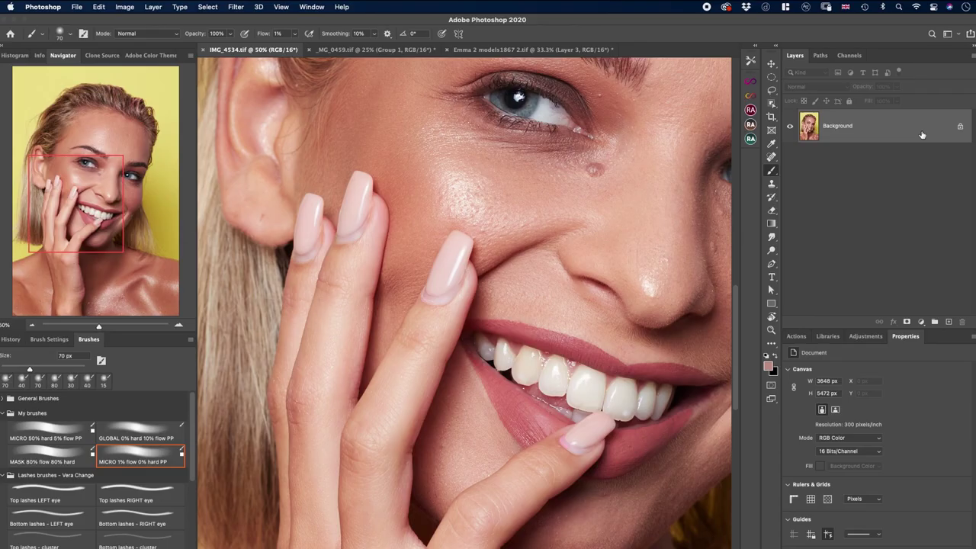
pyautogui.moveTo(941, 131); pyautogui.dragTo(947, 323)
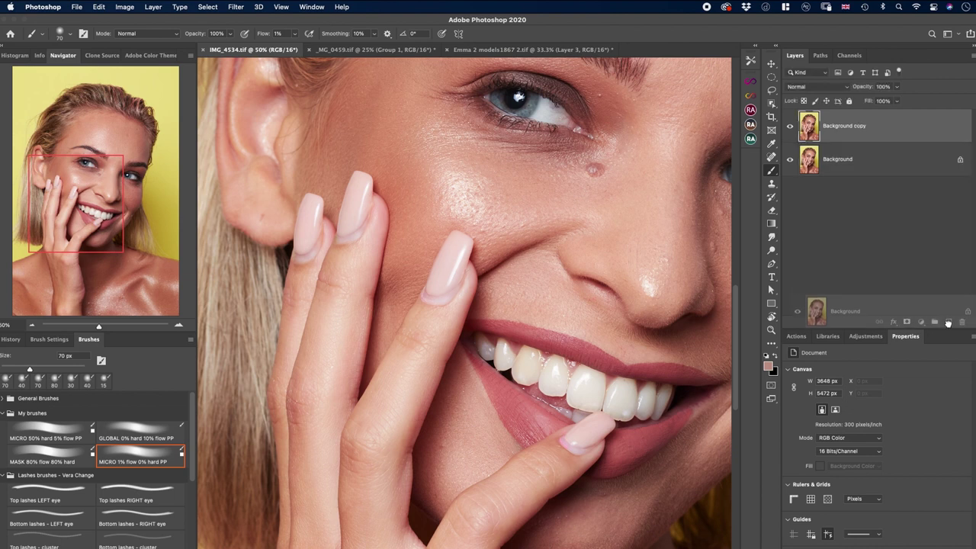
pyautogui.moveTo(928, 131); pyautogui.dragTo(947, 322)
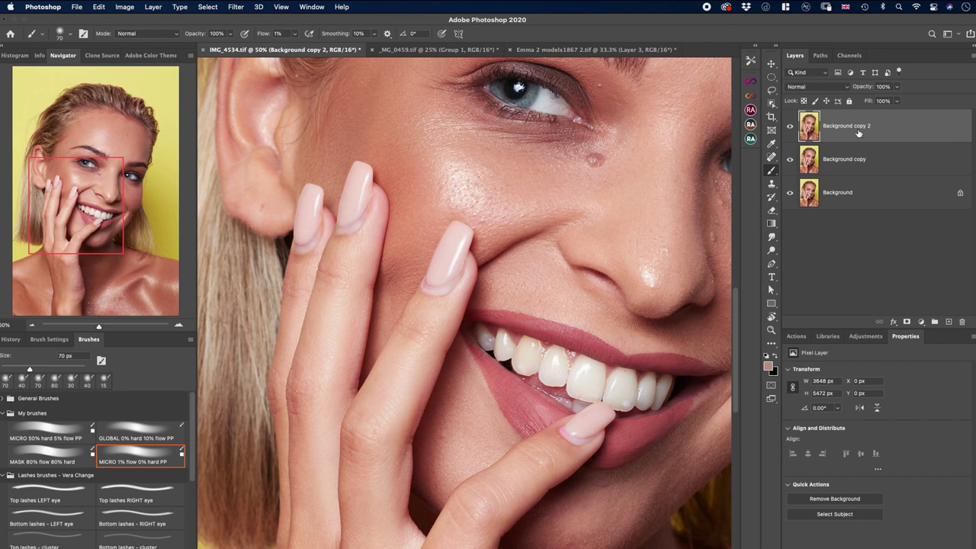
# Open Liquify on Background copy 2 and push the polish of the index and middle fingernails over their cuticle gaps with a 70 px brush.
pyautogui.click(235, 7)
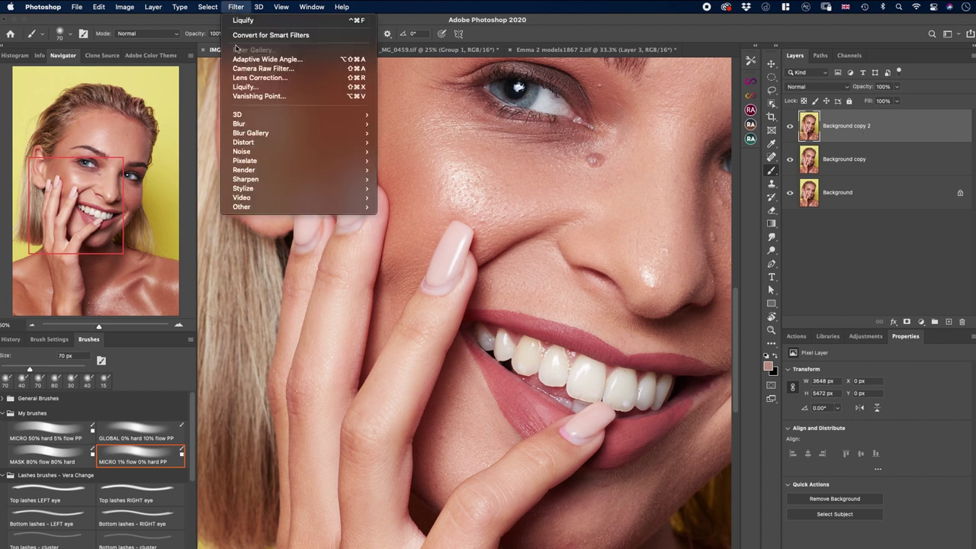
pyautogui.click(242, 87)
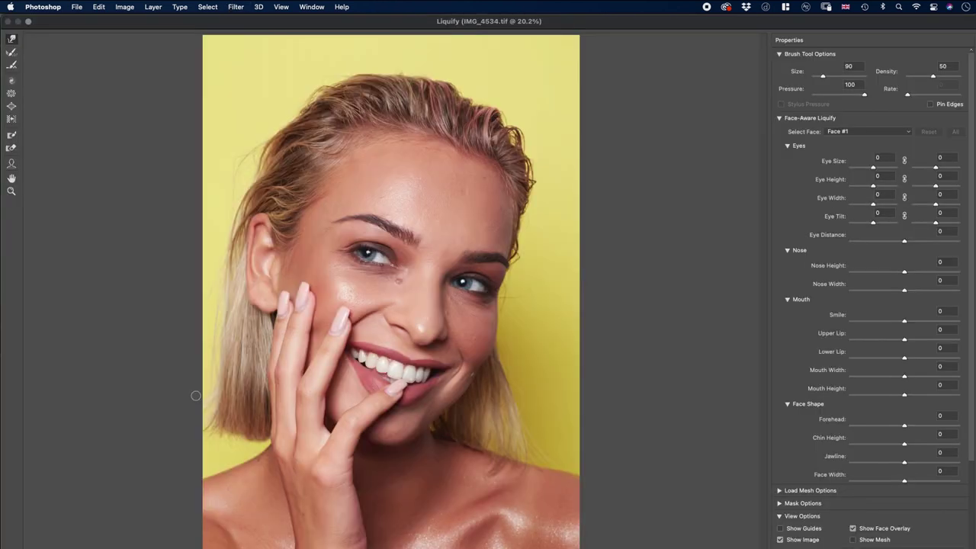
pyautogui.press('super+plus')
pyautogui.press('super+plus')
pyautogui.press('super+plus')
pyautogui.scroll(-4, 305, 305)
pyautogui.hscroll(-3, 305, 305)
pyautogui.press('[')
pyautogui.press('[')
pyautogui.press('[')
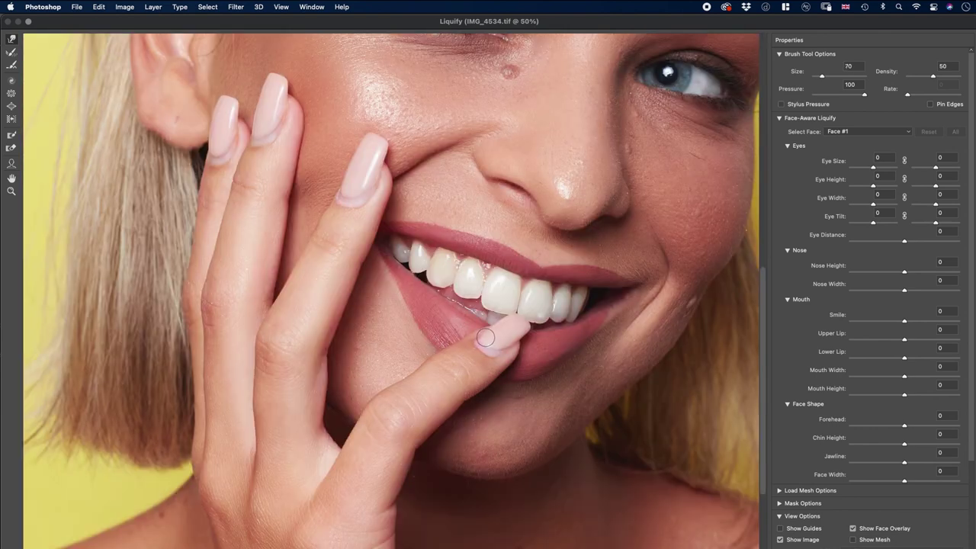
pyautogui.press(']')
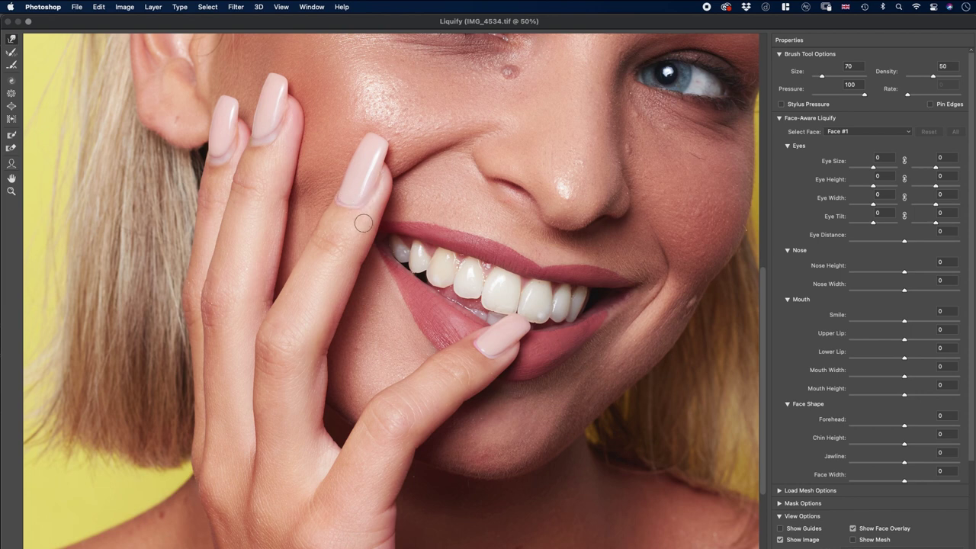
# Push the polish at the base of the ring fingernail over the grown-out gap, adjusting the brush size as needed.
pyautogui.press(']')
pyautogui.press('[')
pyautogui.press('[')
pyautogui.press(']')
pyautogui.press(']')
pyautogui.press(']')
pyautogui.moveTo(280, 113); pyautogui.dragTo(268, 130)
pyautogui.press('[')
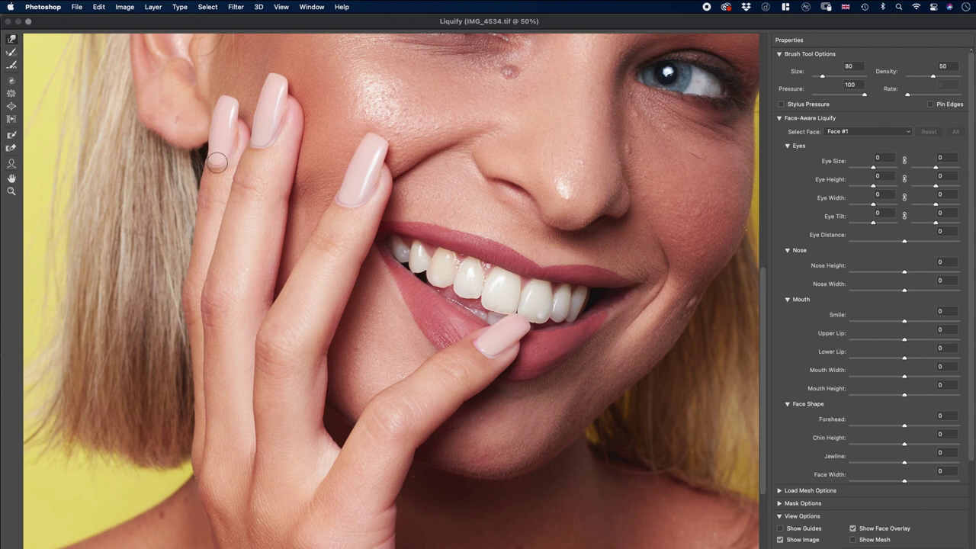
# Reshape the base of the little fingernail to cover its cuticle gap, varying the brush size, and apply Liquify.
pyautogui.moveTo(218, 161); pyautogui.dragTo(211, 144)
pyautogui.press('[')
pyautogui.press('[')
pyautogui.press(']')
pyautogui.press(']')
pyautogui.press(']')
pyautogui.press(']')
pyautogui.press('[')
pyautogui.press('[')
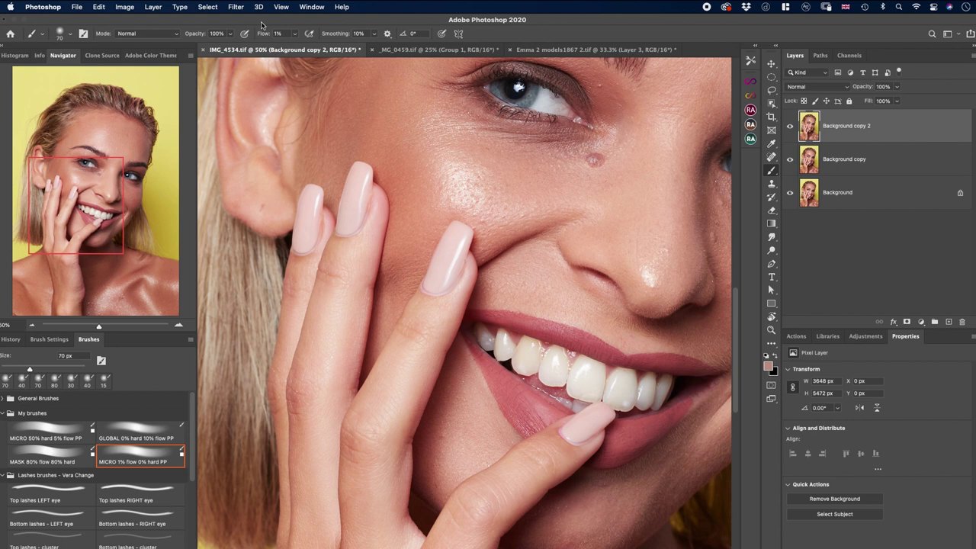
# Add a Soft Light Grey layer and dodge the dark cuticle edge of the middle fingernail with a 15 px white brush.
pyautogui.press('F2')
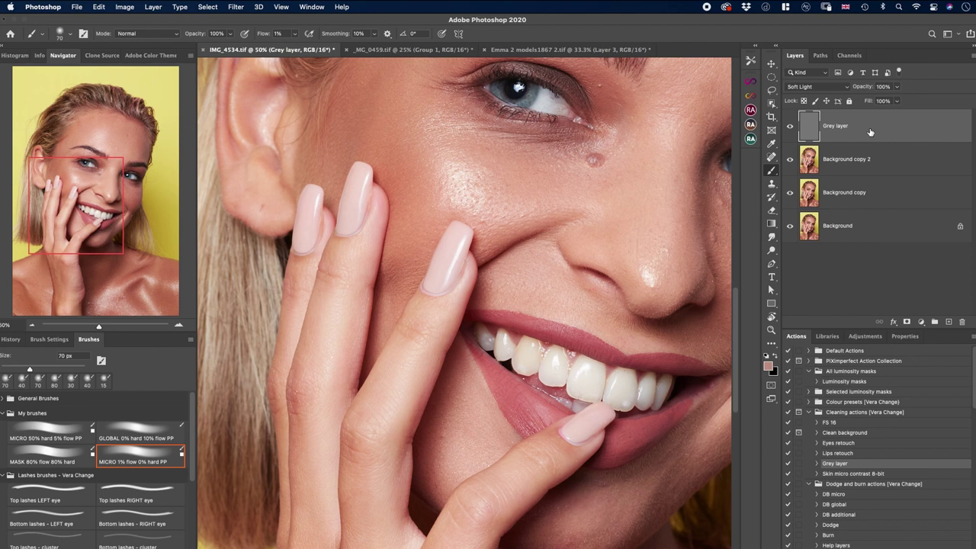
pyautogui.click(766, 356)
pyautogui.press('x')
pyautogui.press('[')
pyautogui.press('[')
pyautogui.press('[')
pyautogui.press('[')
pyautogui.press('[')
pyautogui.press('[')
pyautogui.press('[')
pyautogui.moveTo(454, 282); pyautogui.dragTo(423, 285)
# Burn the nail bases of the little and ring fingers on the Grey layer with a 10 px black brush.
pyautogui.click(775, 356)
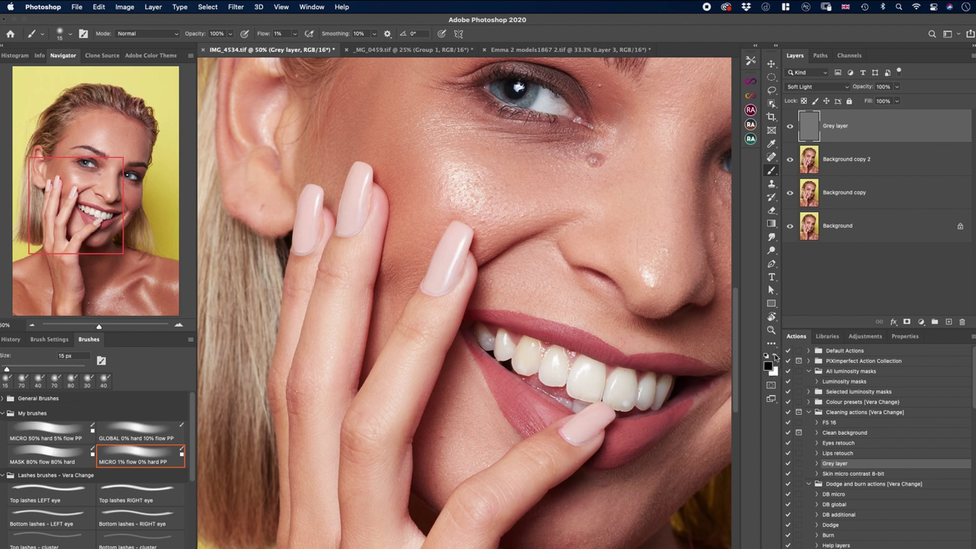
pyautogui.press('[')
pyautogui.moveTo(309, 248); pyautogui.dragTo(340, 232)
# Group the Grey layer with Background copy 2 and toggle the group's visibility to compare the nails before and after.
pyautogui.keyDown('shift'); pyautogui.click(913, 156); pyautogui.keyUp('shift')
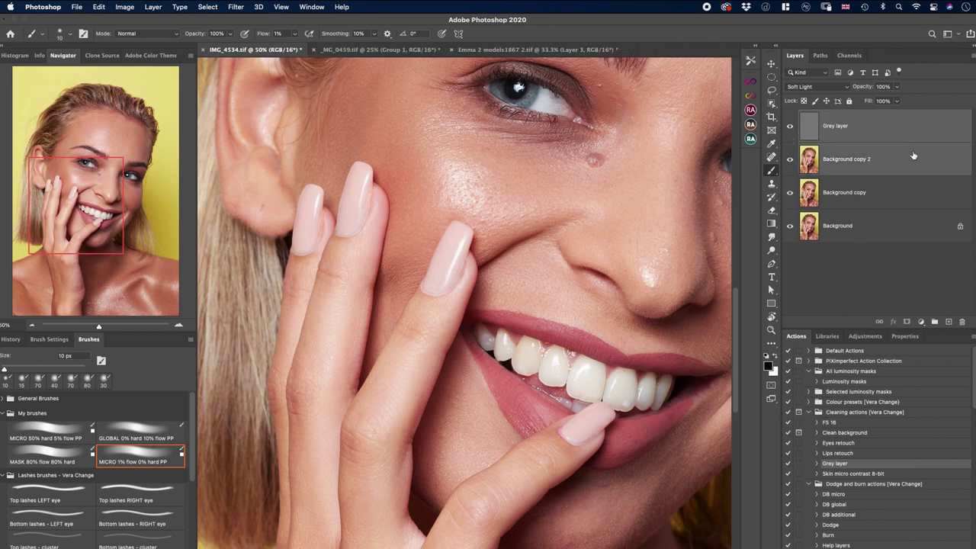
pyautogui.press('super+g')
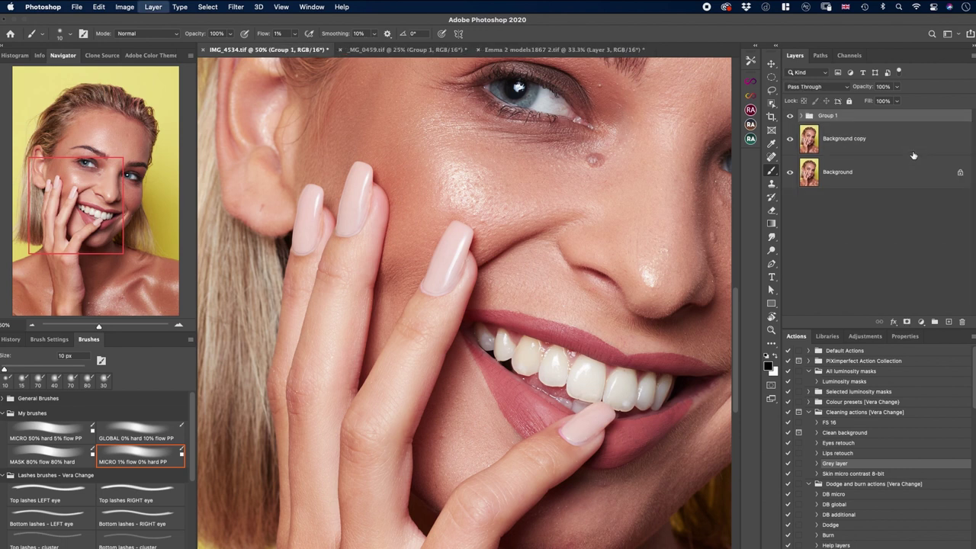
pyautogui.click(790, 118)
pyautogui.click(790, 117)
pyautogui.click(790, 117)
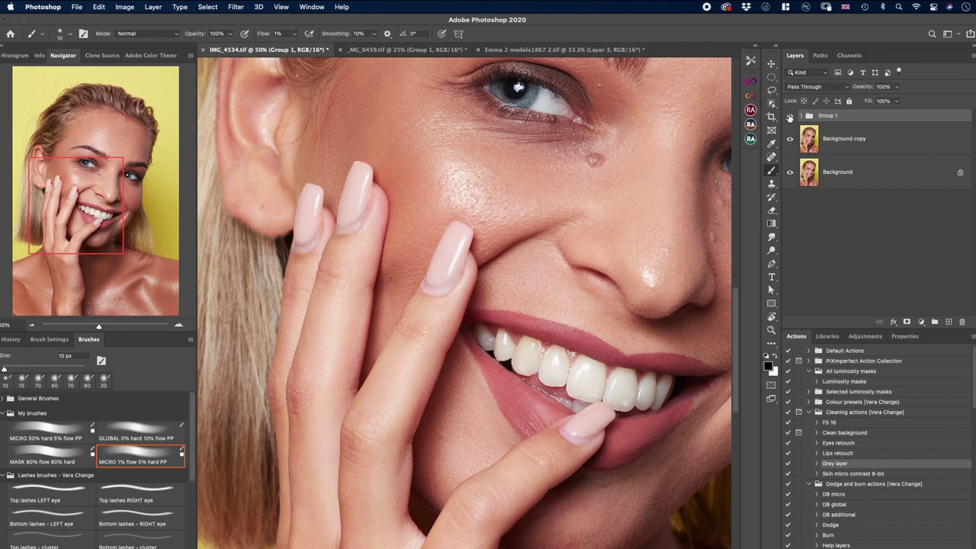